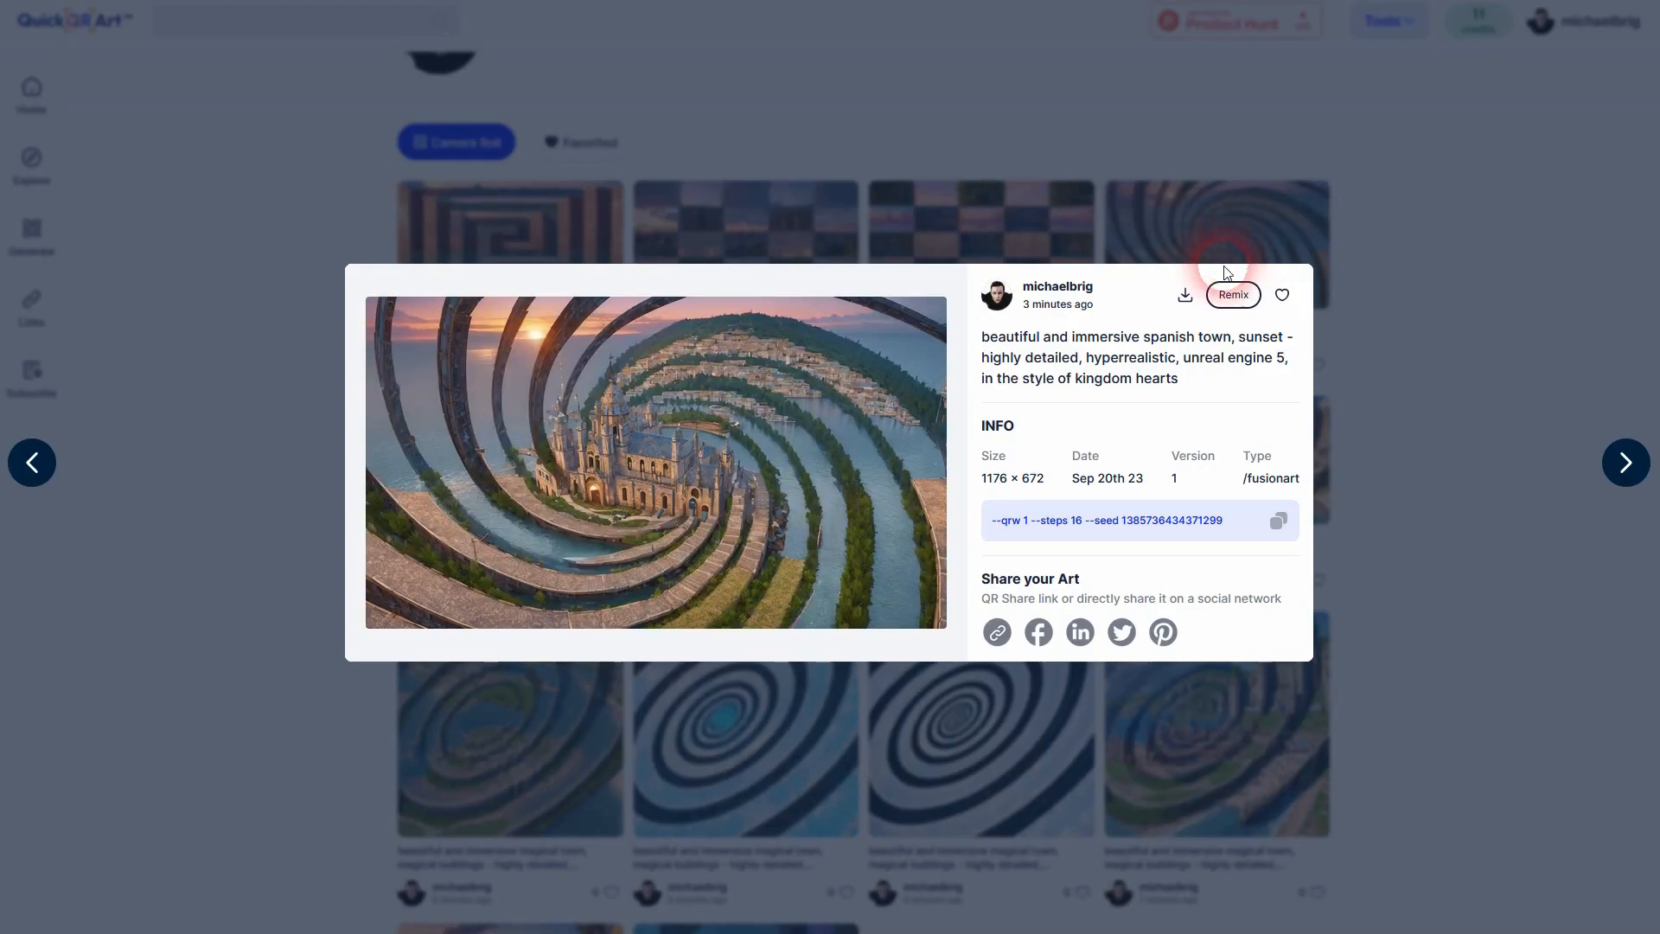
Close the Spanish town artwork and view the details of the green magical town spiral further down the camera roll.
click(1331, 386)
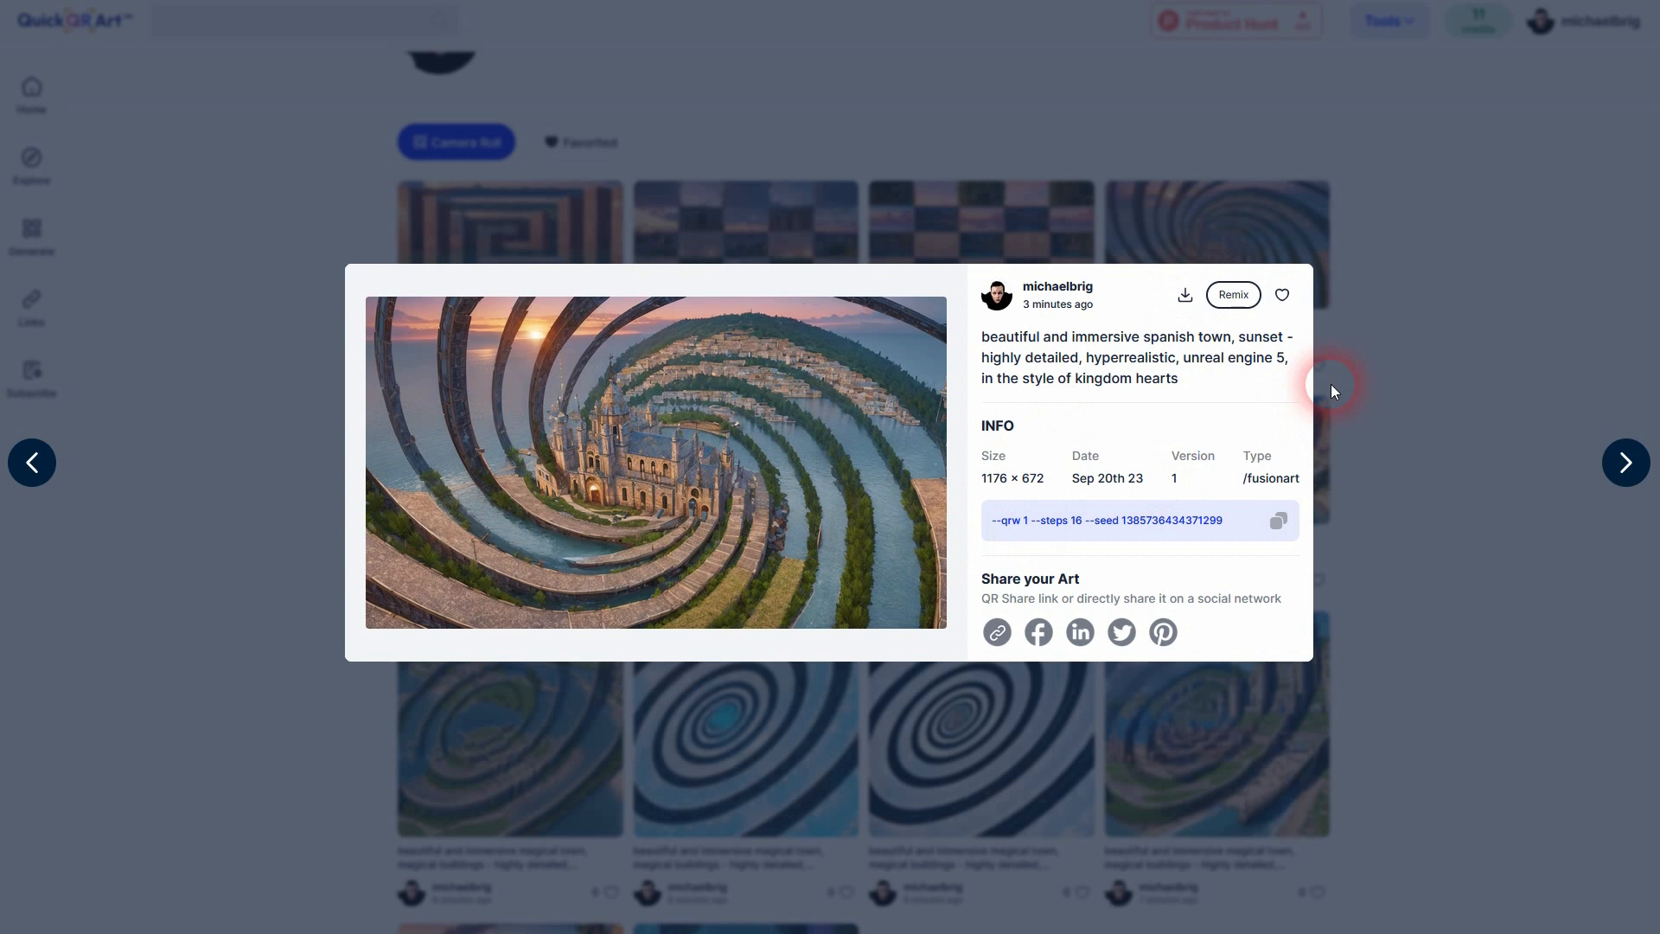
click(1381, 350)
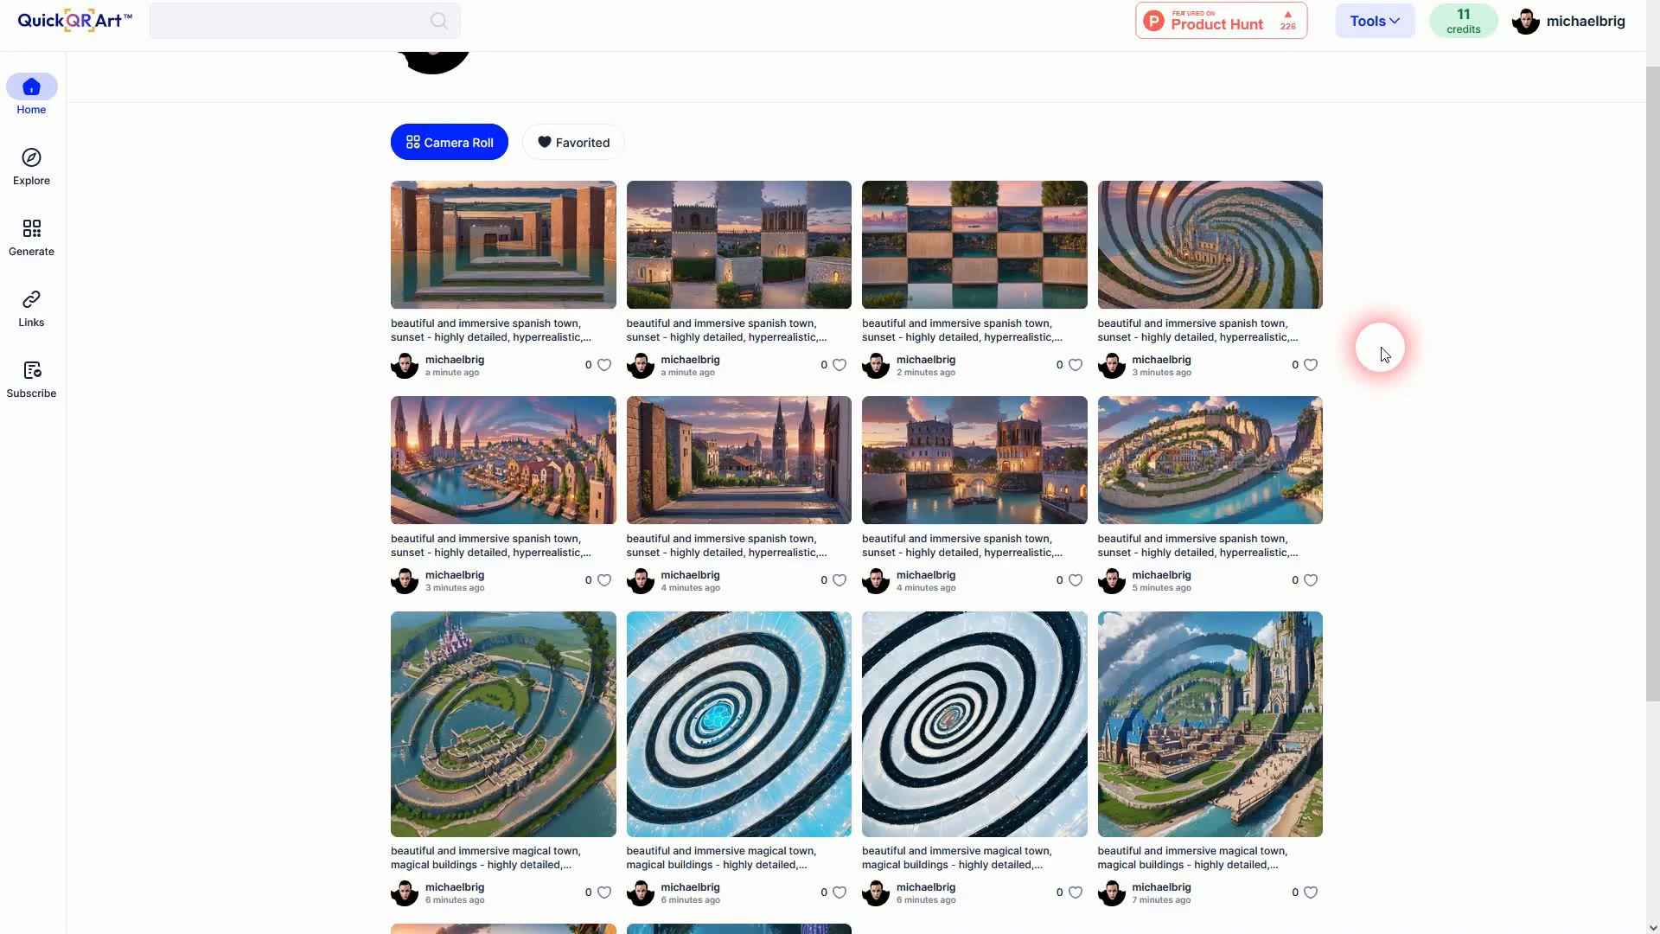
scroll(1381, 350, down, 3)
click(722, 441)
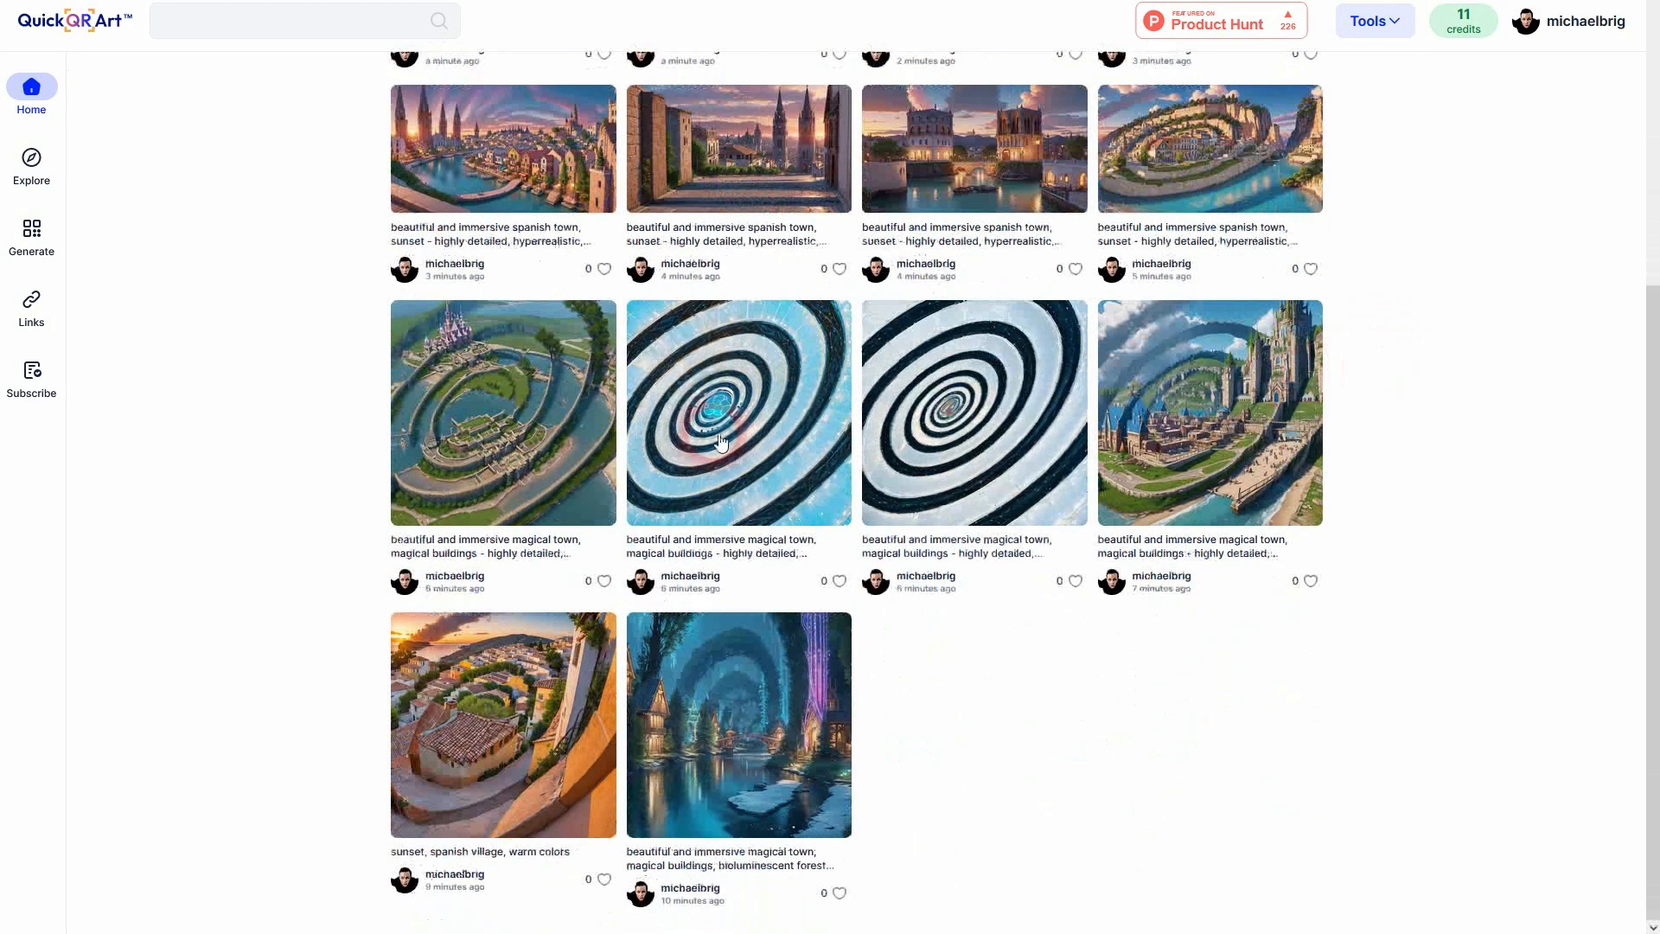
click(519, 436)
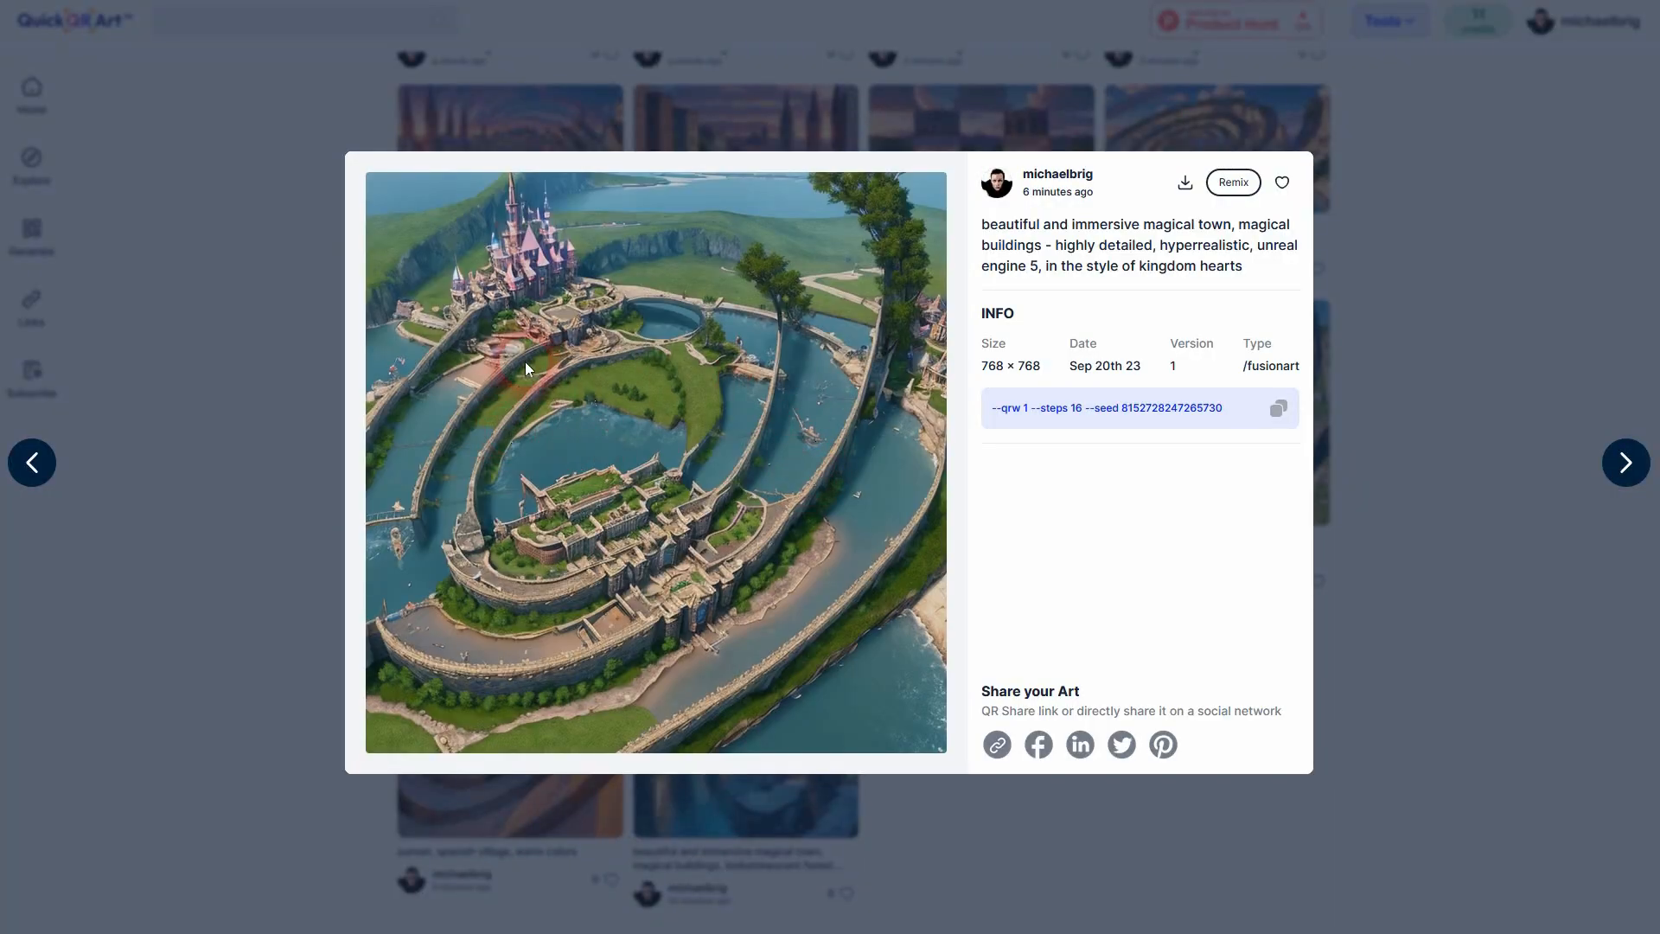
click(1439, 345)
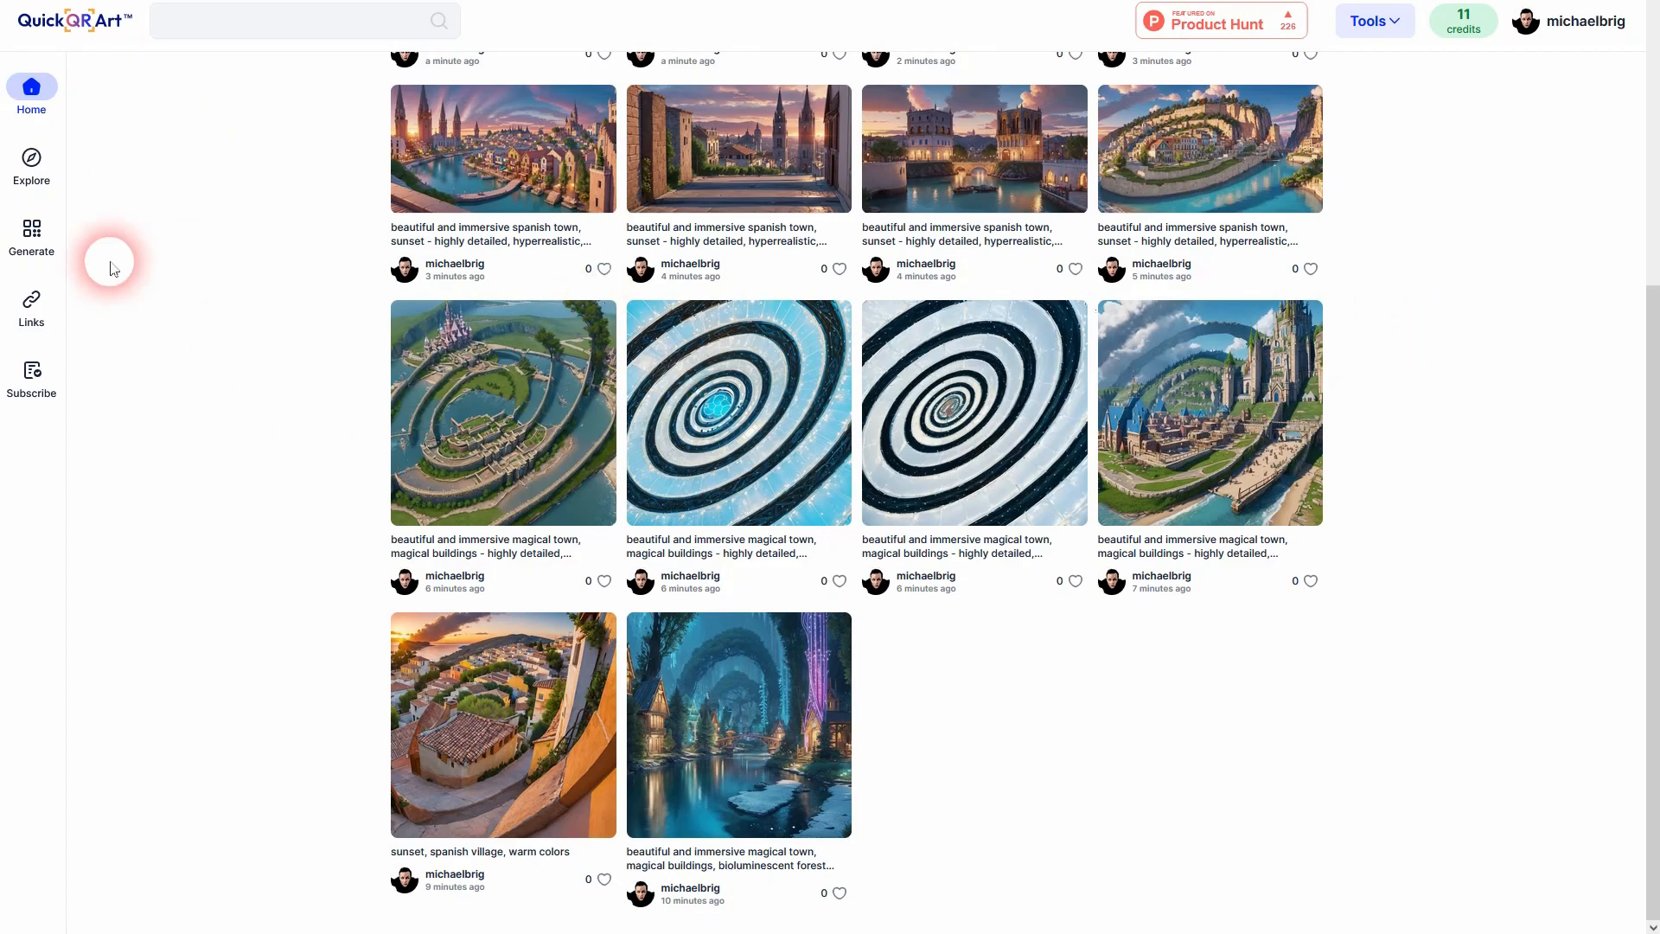
Check the generator page and remaining credits, and review what the free and paid subscription plans include.
click(38, 261)
click(1470, 28)
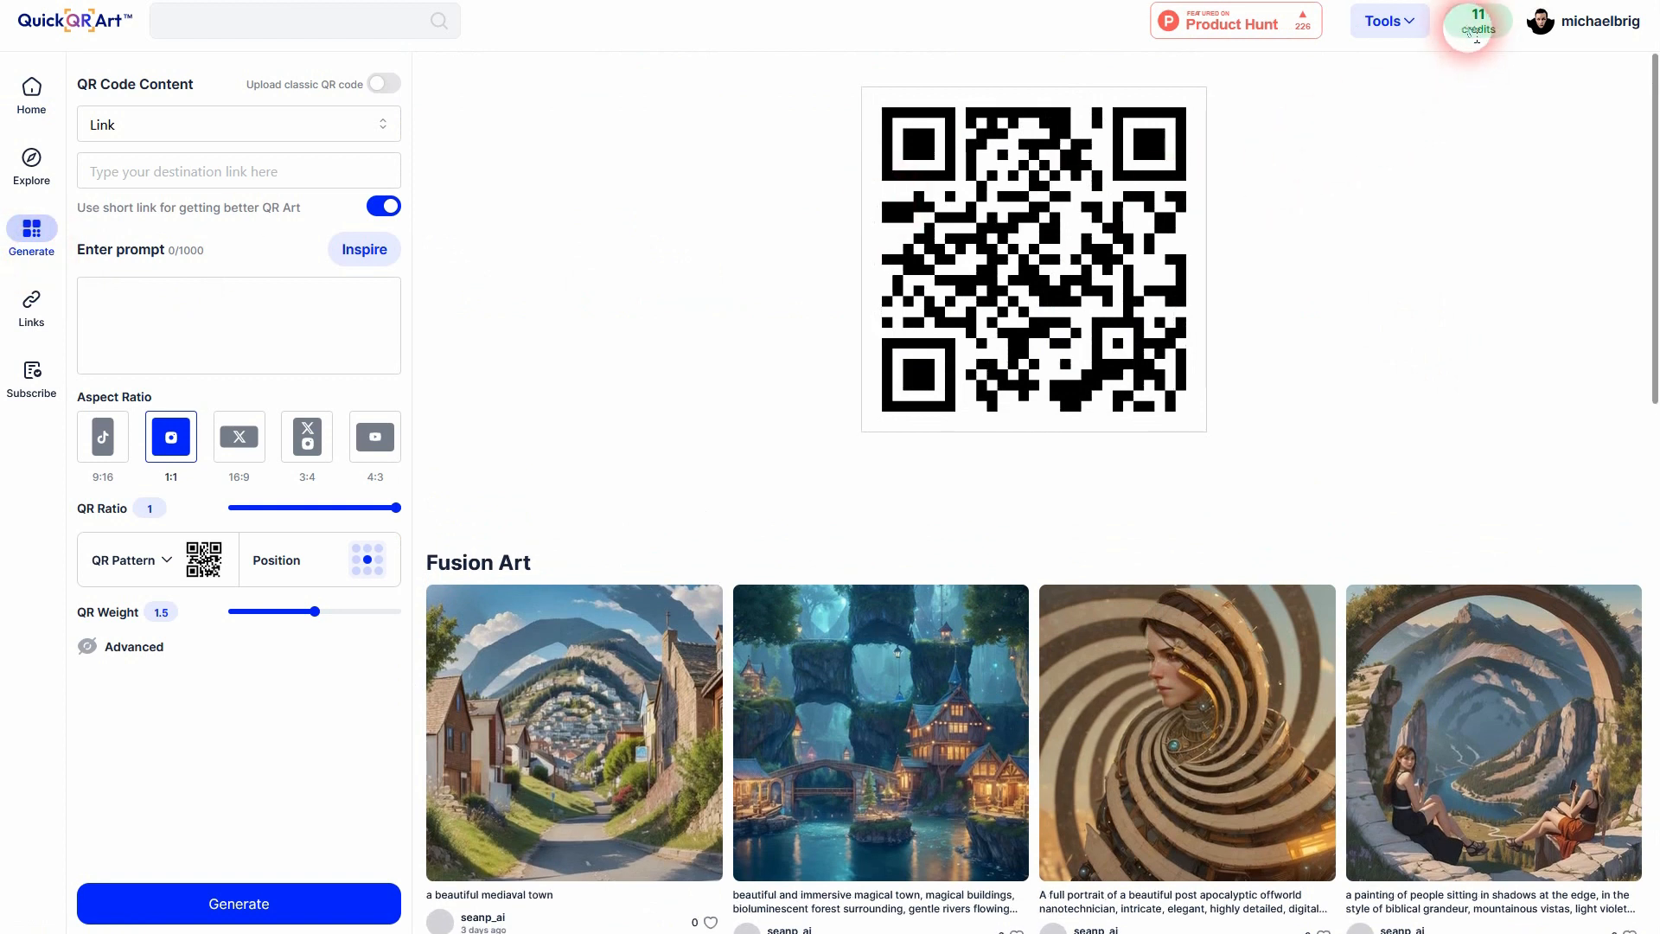
click(31, 373)
drag(409, 609, 615, 586)
click(632, 595)
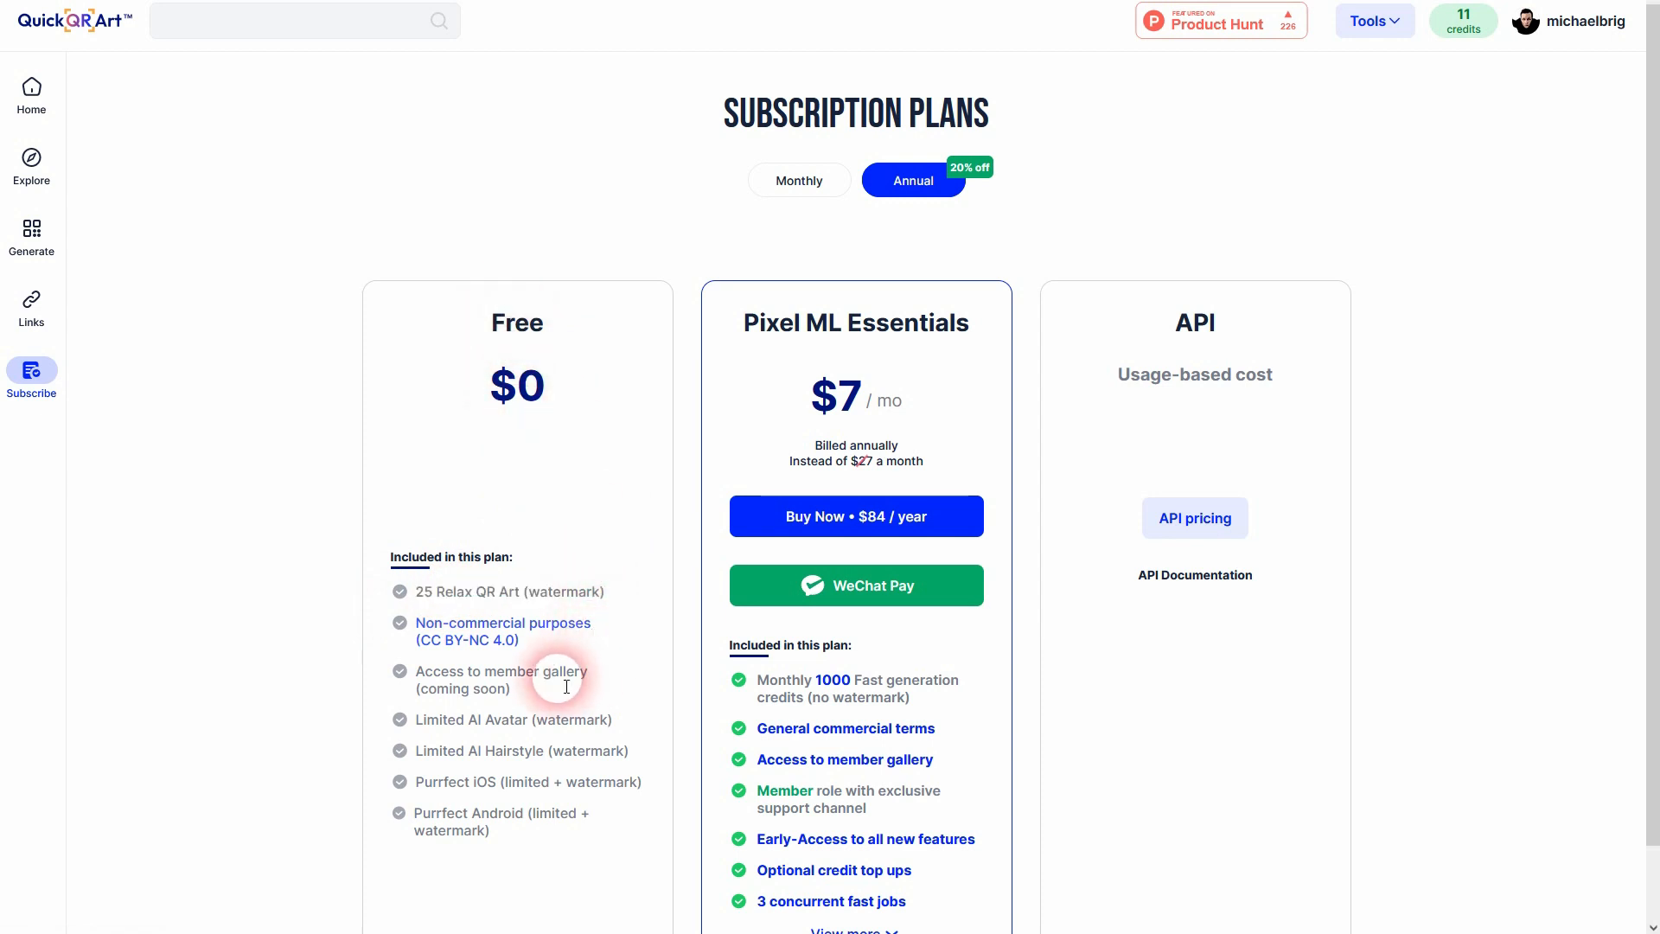
scroll(606, 675, down, 1)
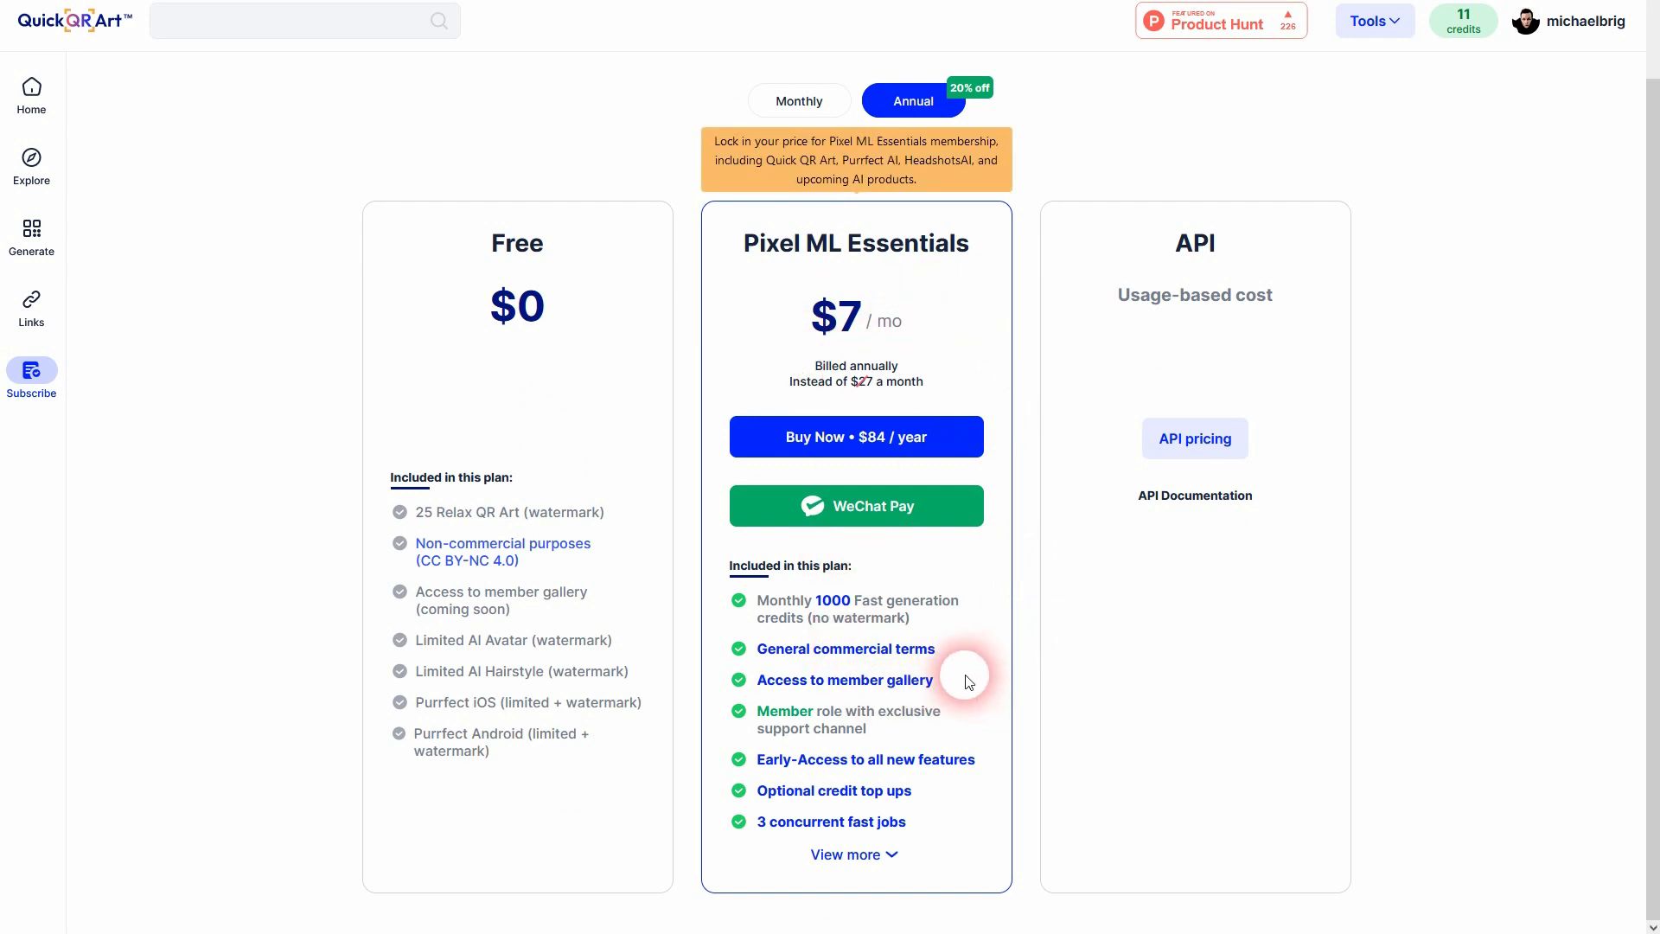
scroll(965, 682, up, 1)
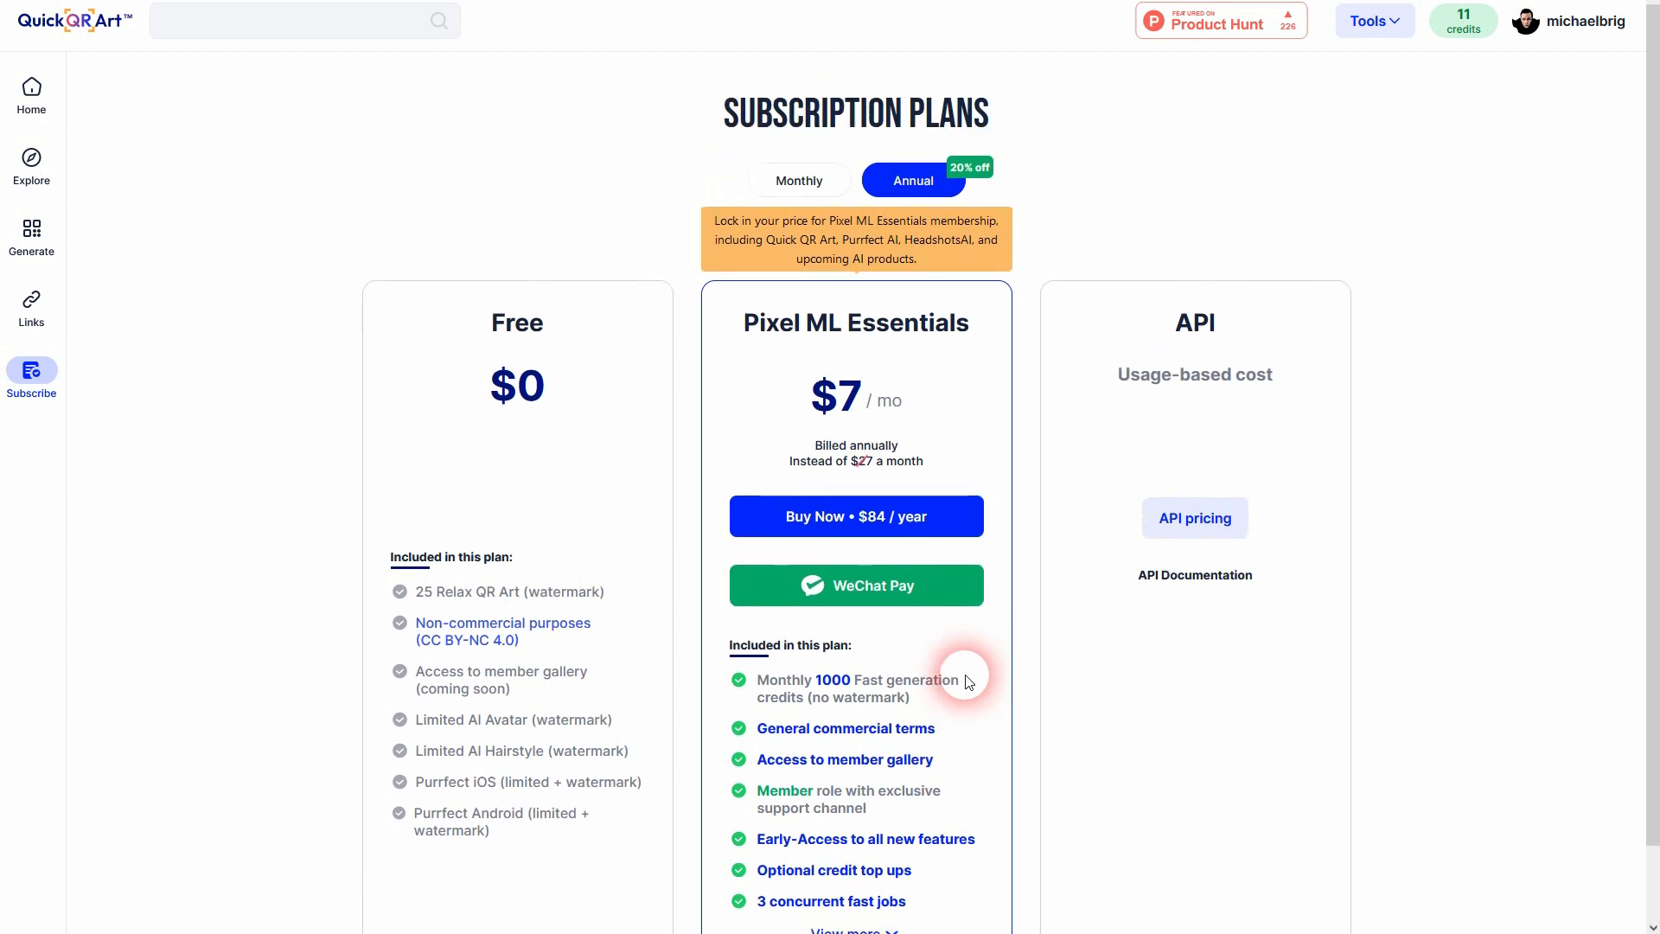
Find the glowing green forest rings artwork in the community feed and remix it.
click(34, 235)
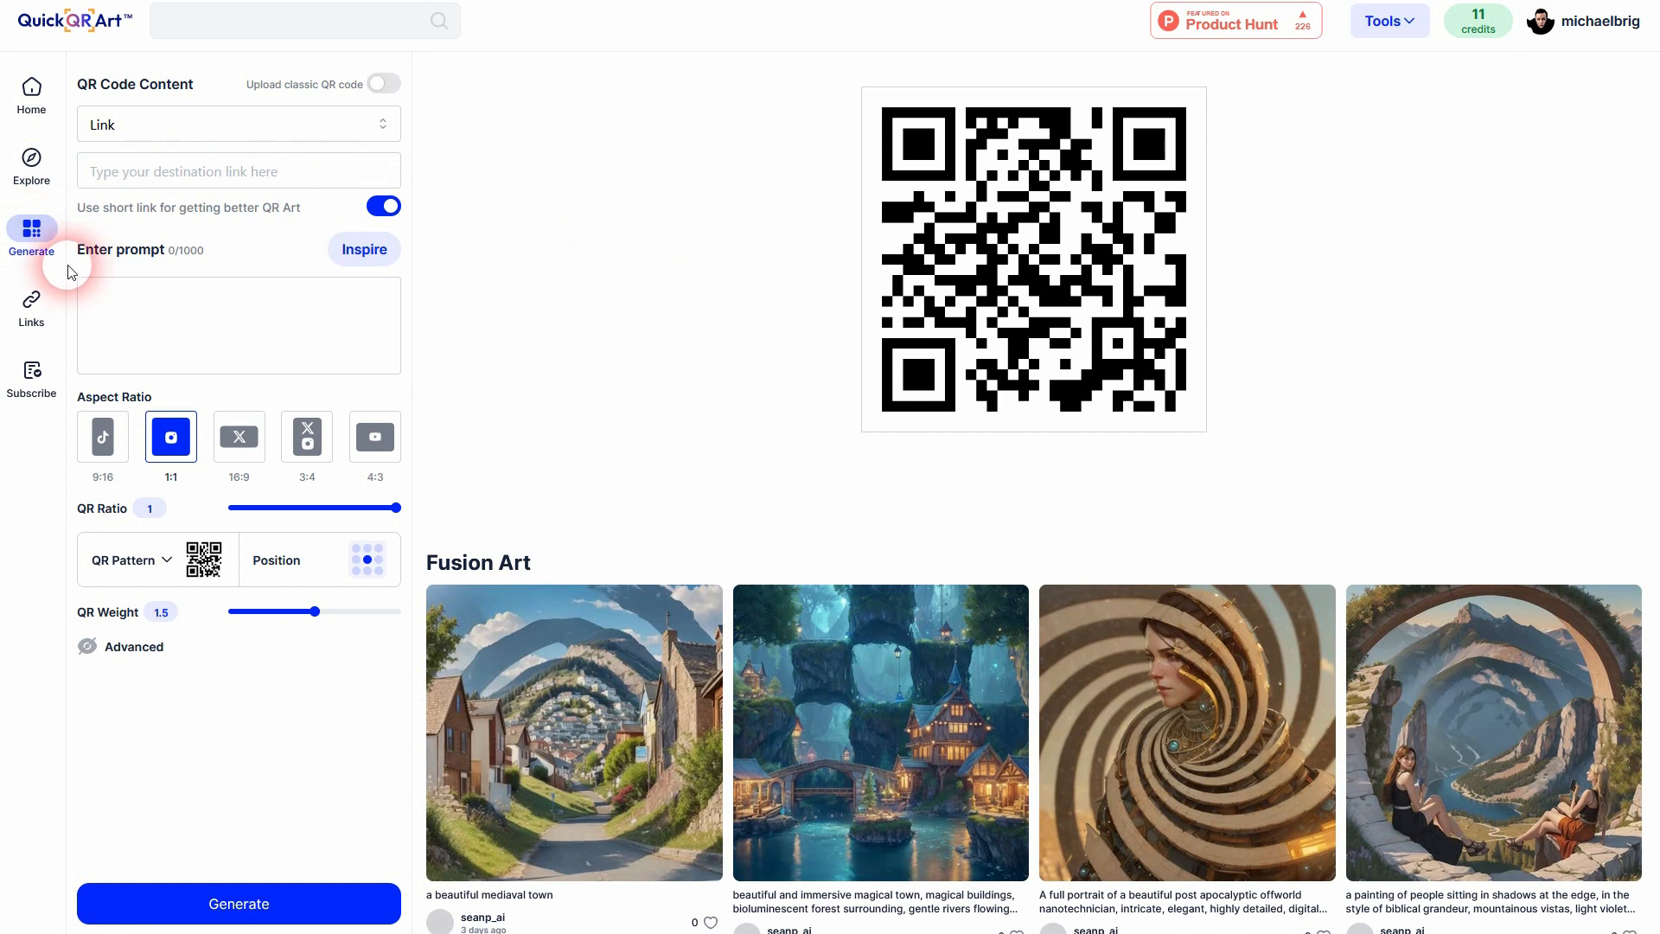
click(46, 186)
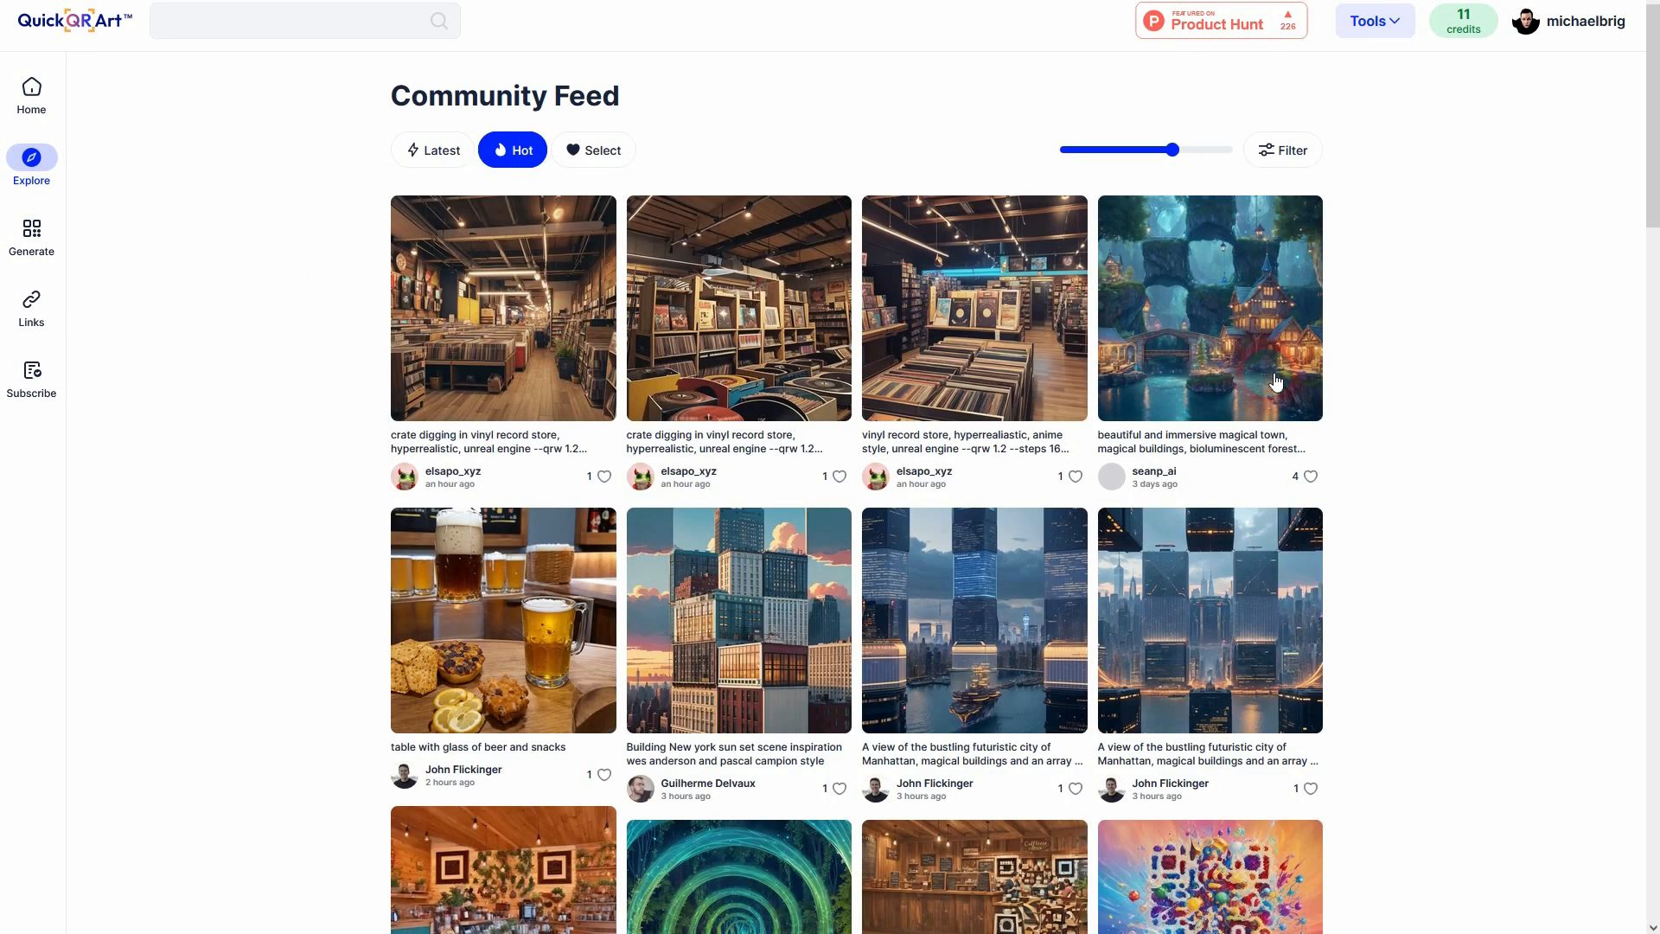
scroll(1198, 552, down, 4)
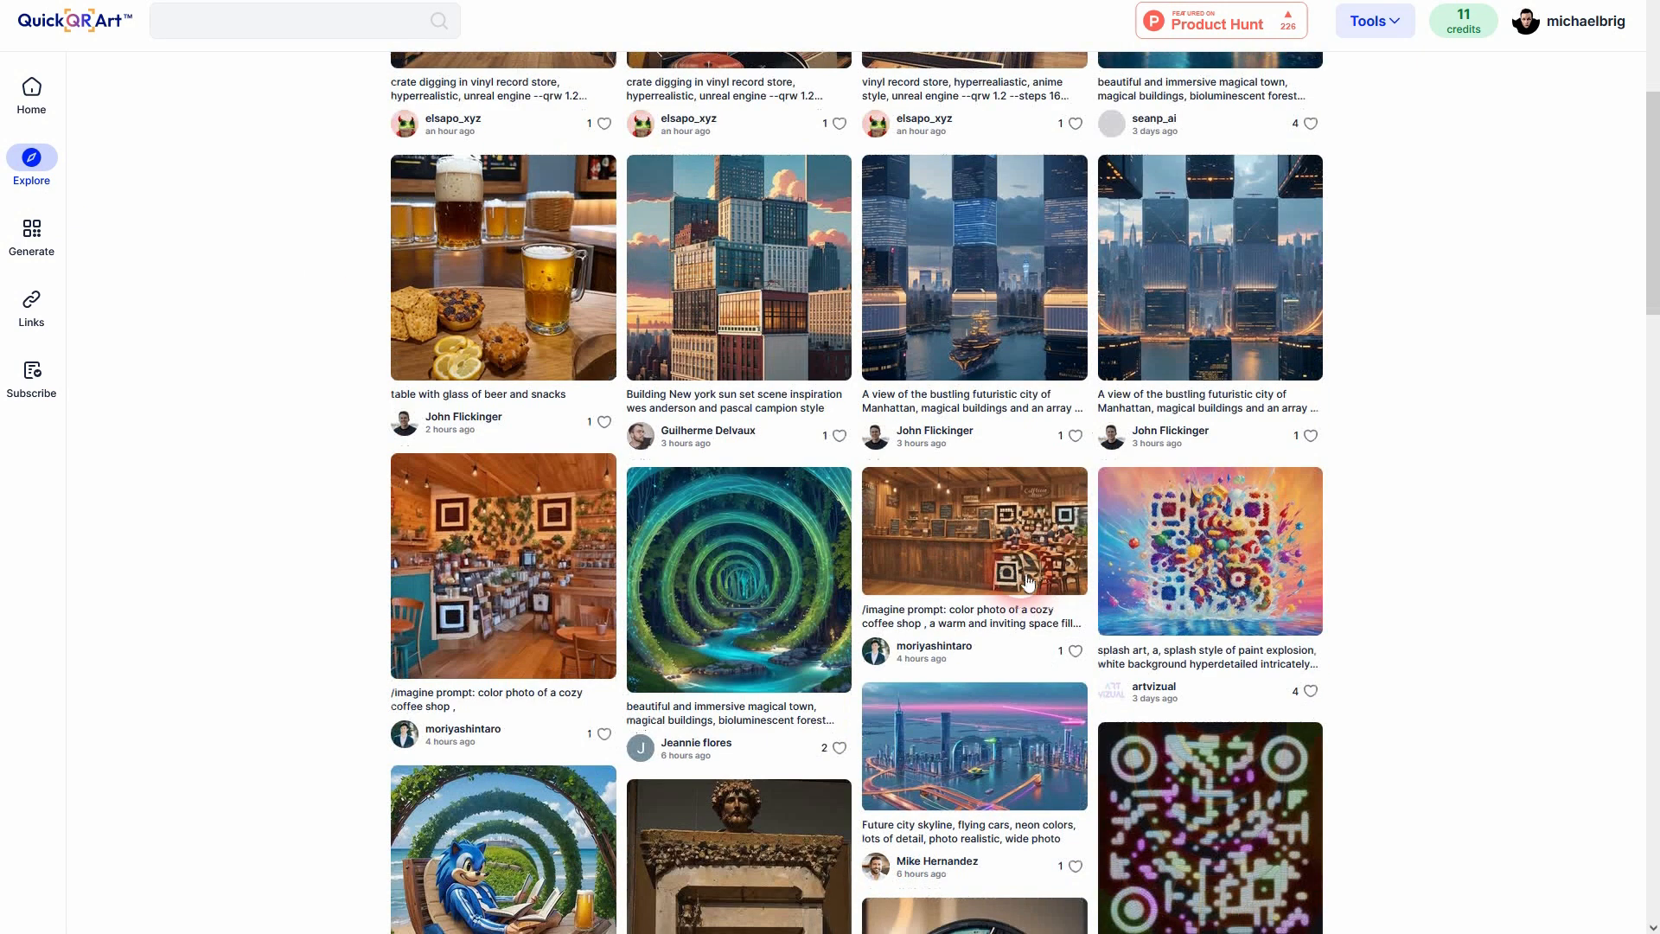
click(642, 541)
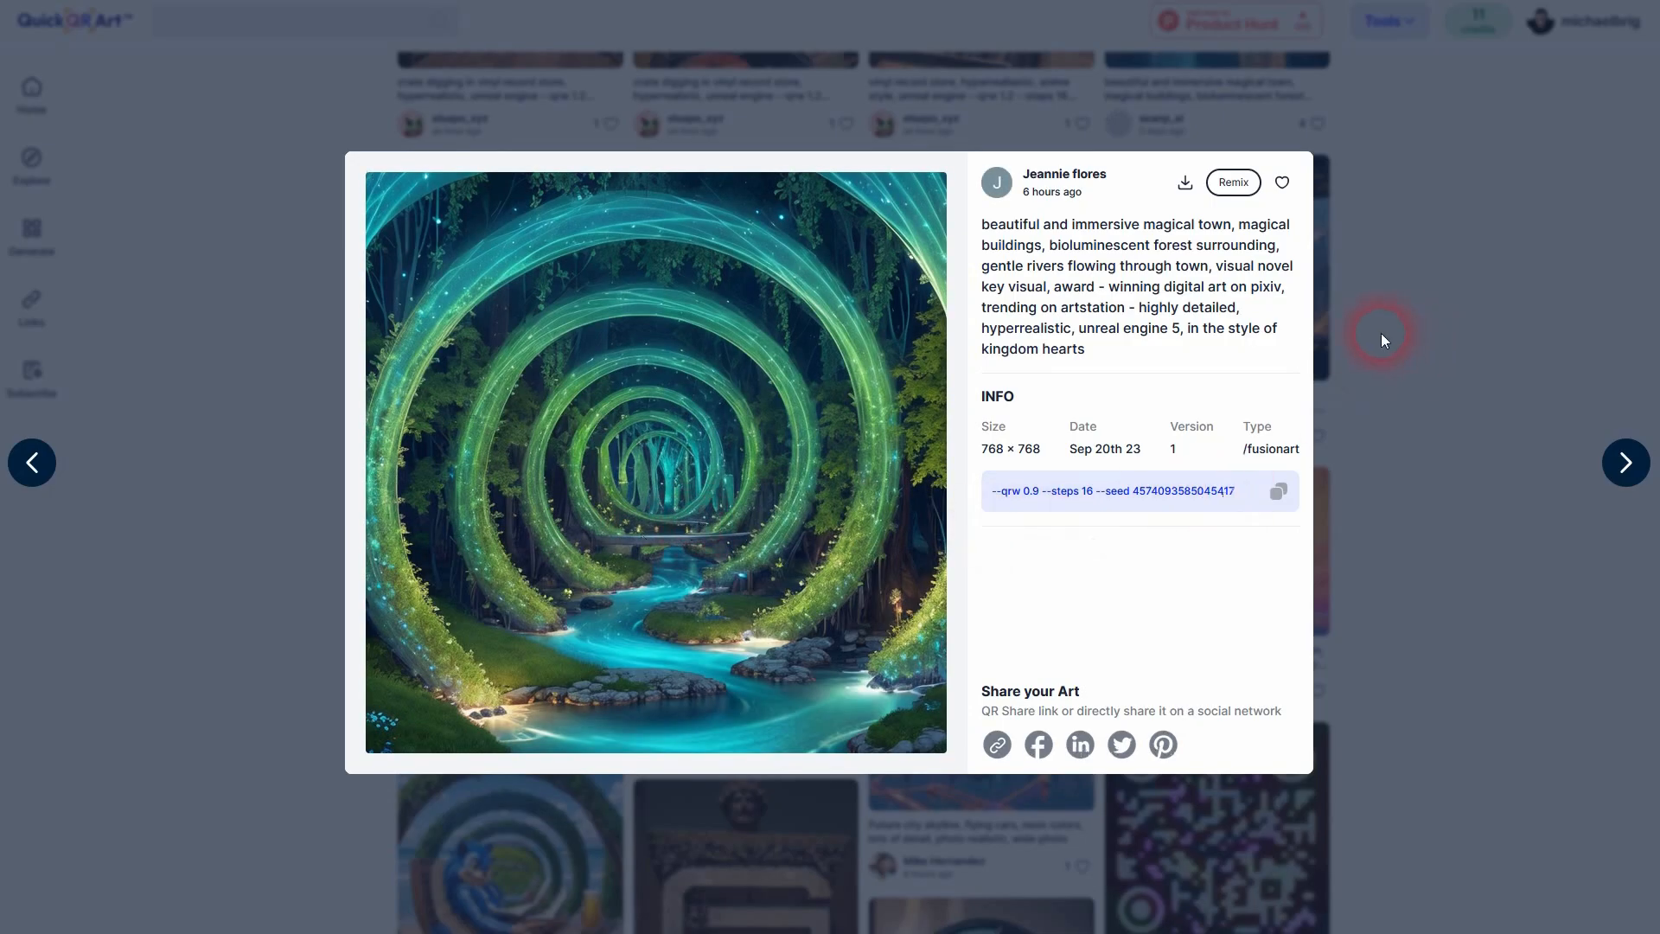
click(1461, 313)
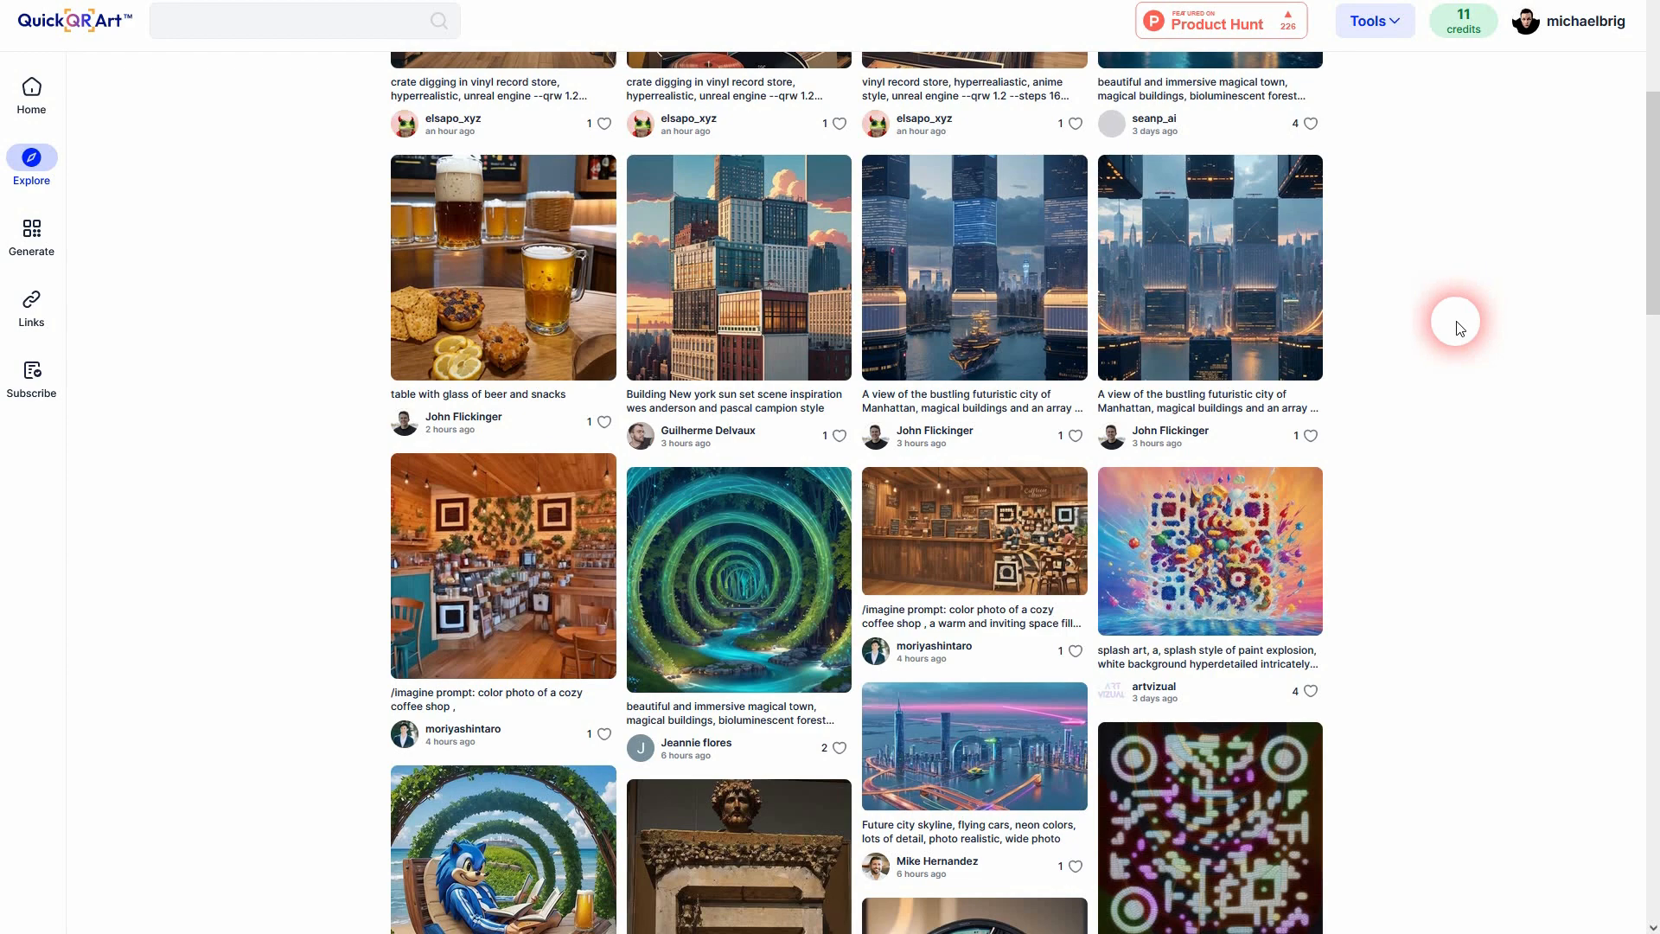
click(754, 578)
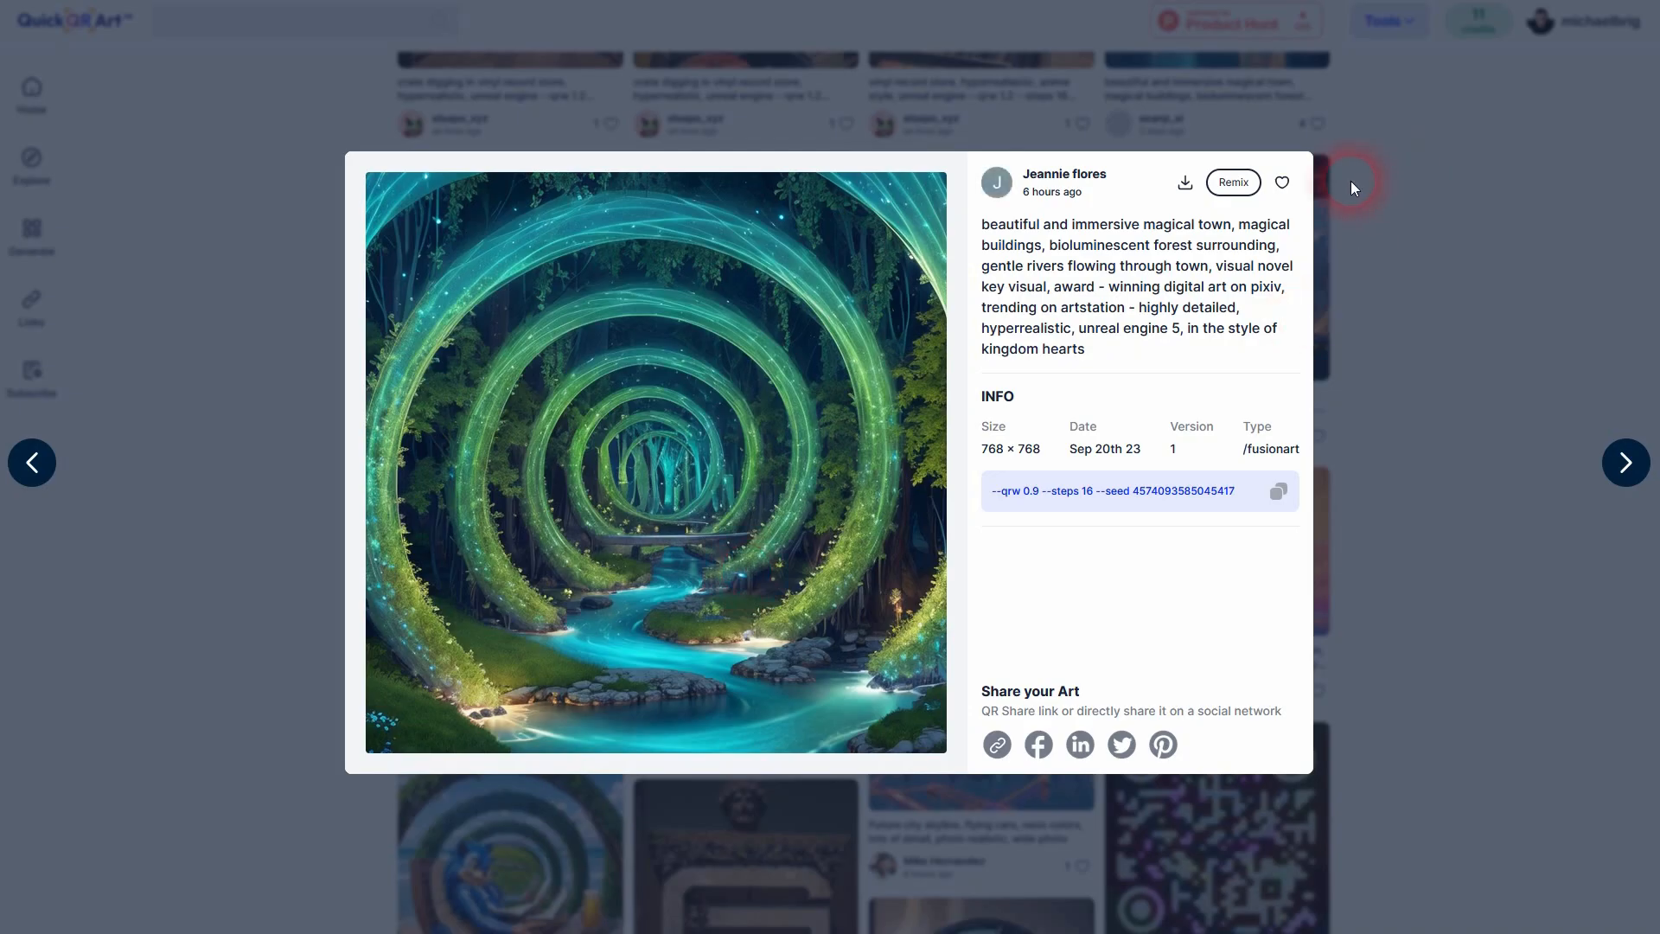
click(1237, 183)
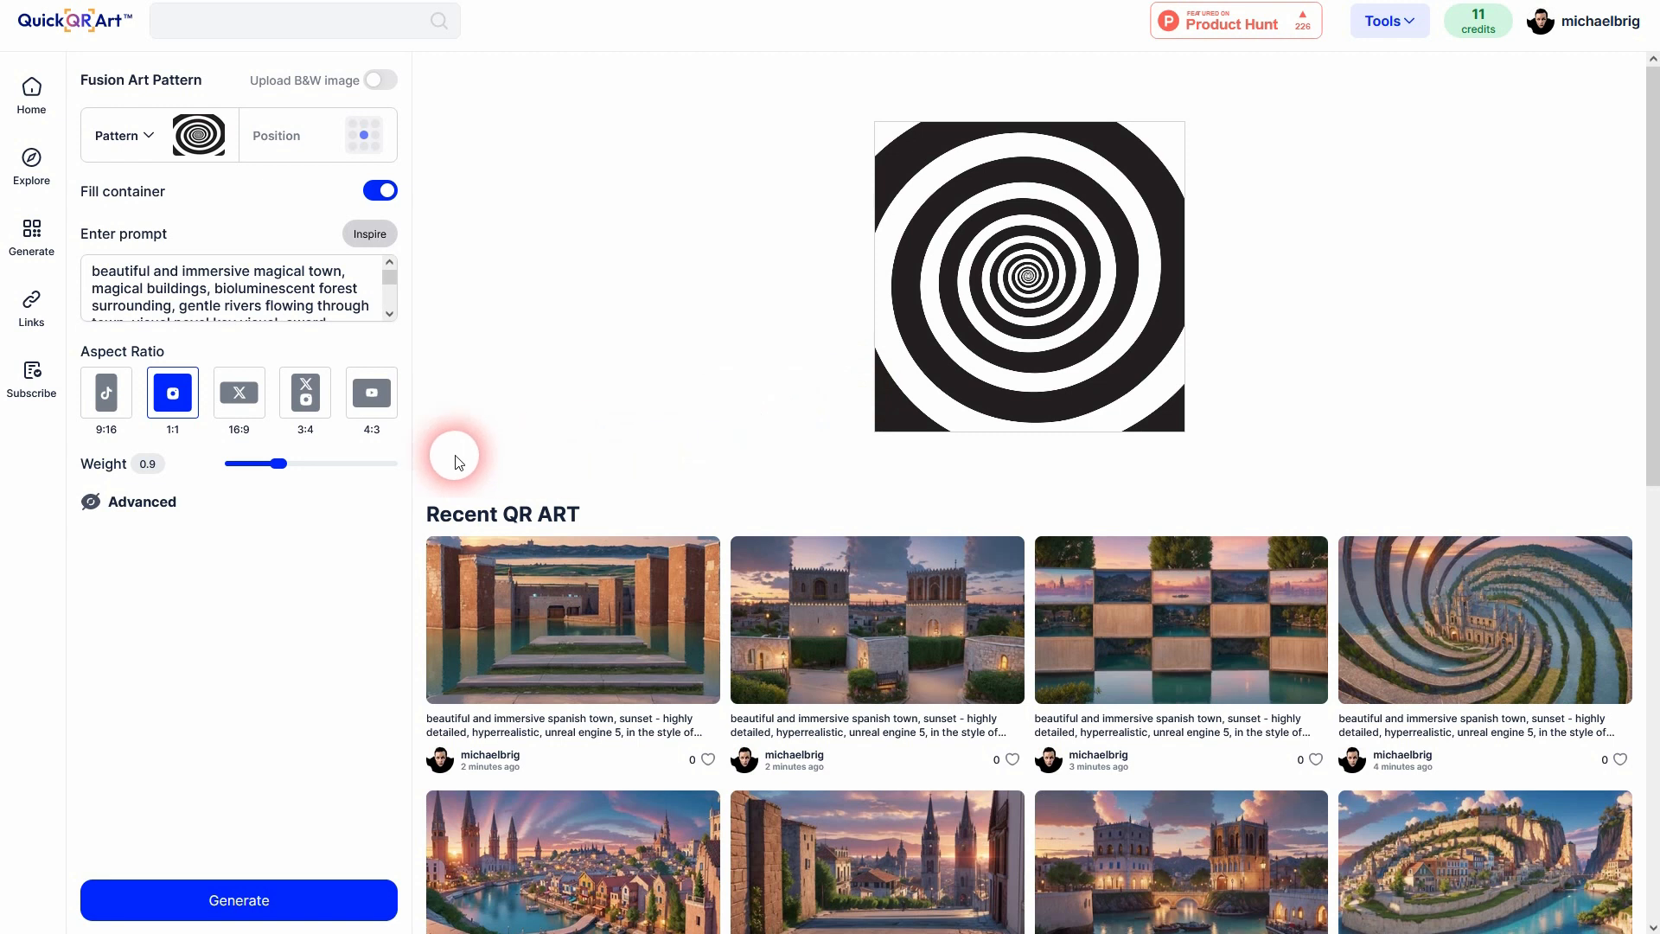
Set the aspect ratio to 16:9 and replace the prompt with the suggested prompt "valley of flowers".
click(247, 407)
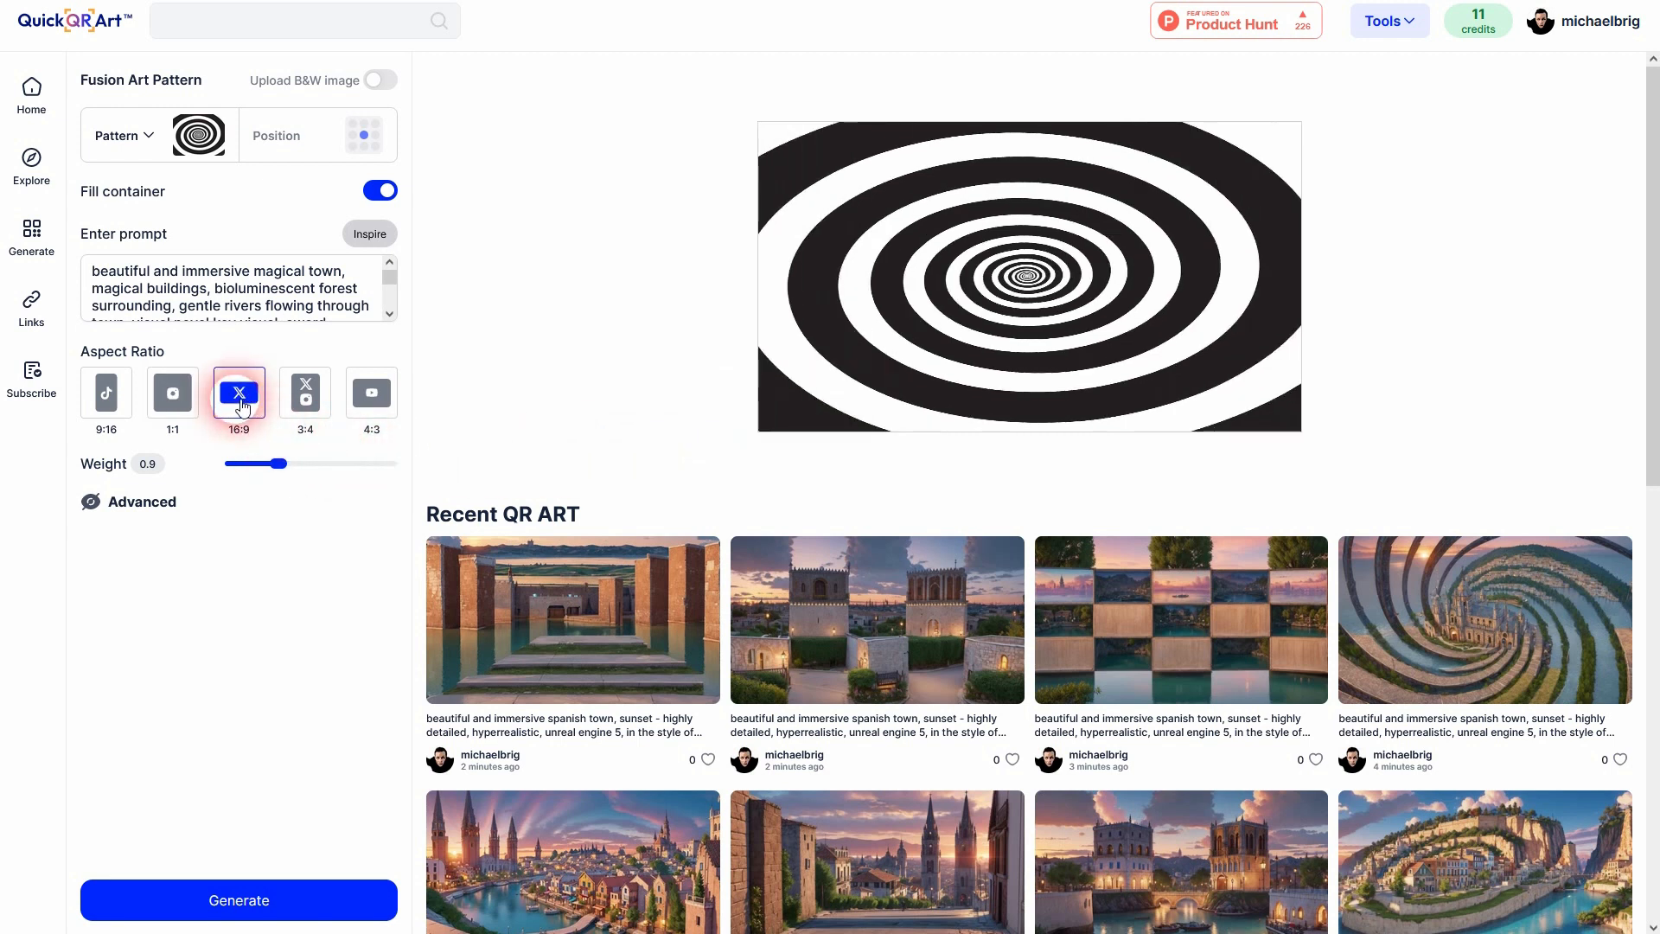
scroll(207, 313, down, 2)
scroll(207, 313, up, 2)
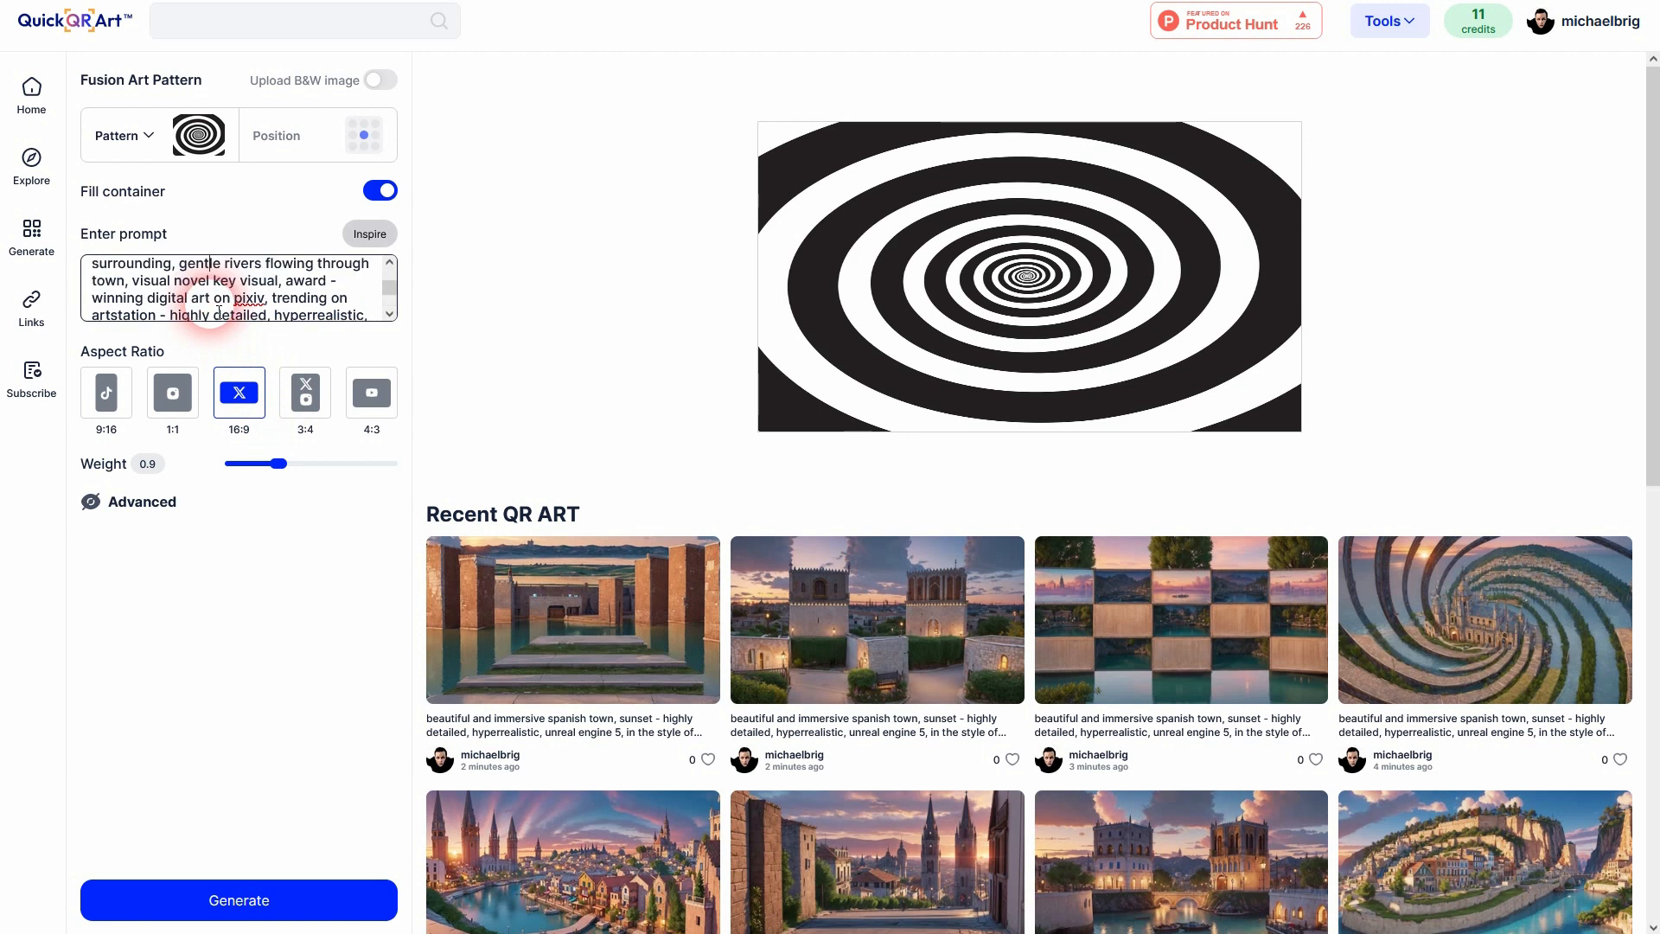
click(386, 237)
click(379, 233)
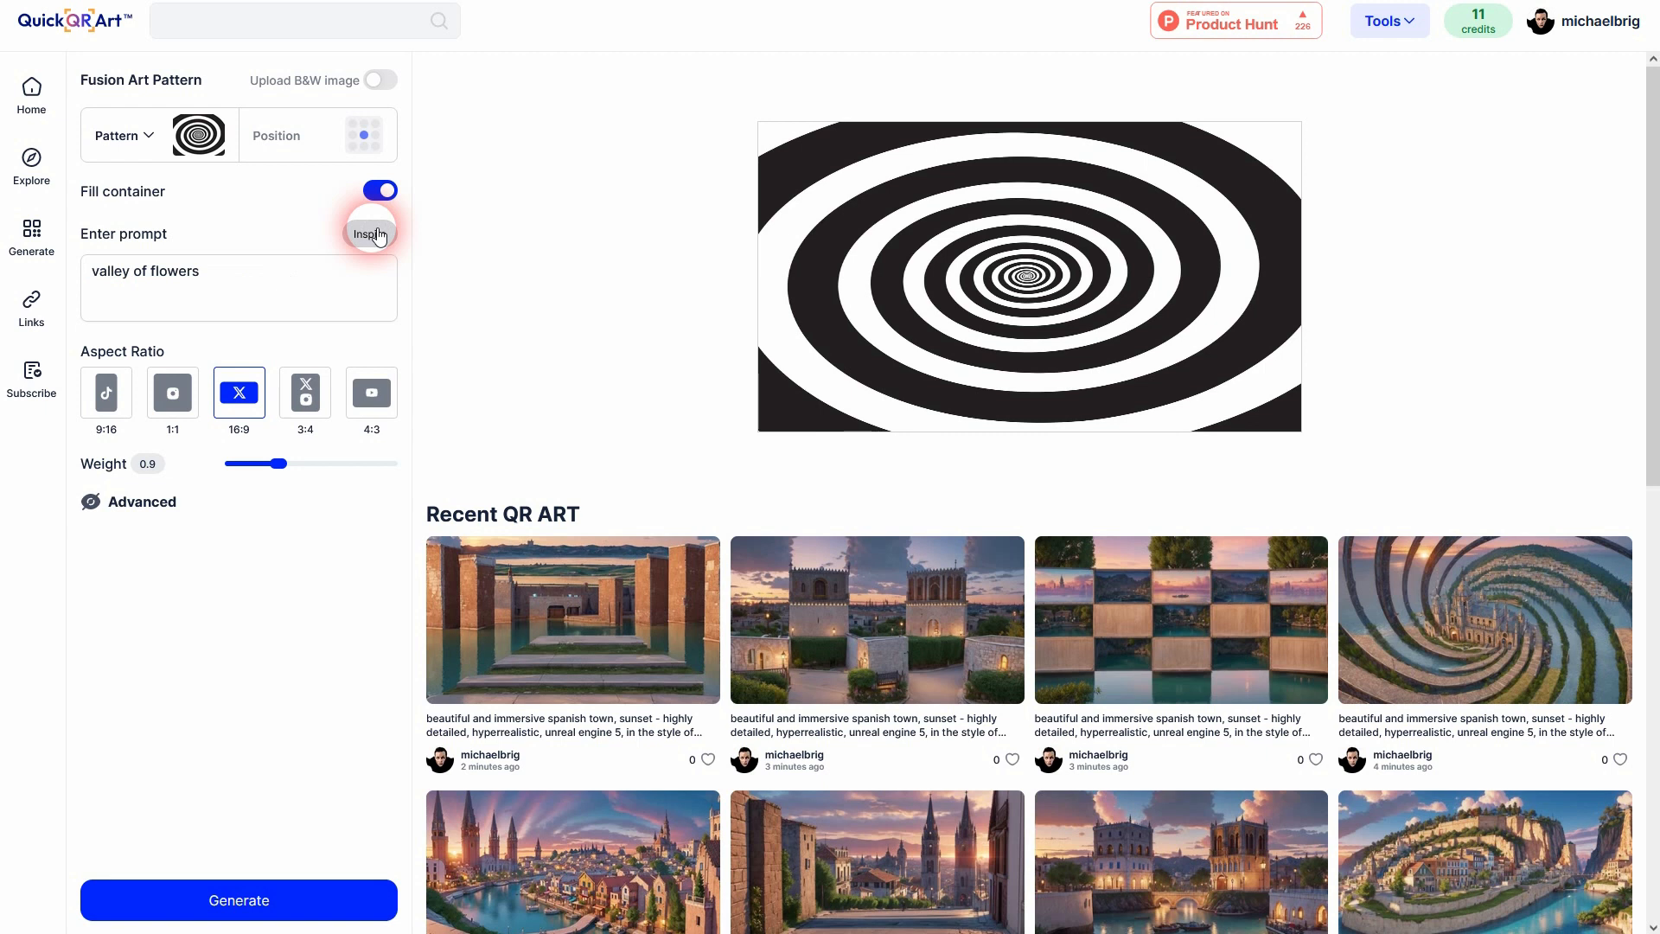
Choose the tilted Spiral-2 pattern and try fill container off, leaving it switched on.
click(166, 140)
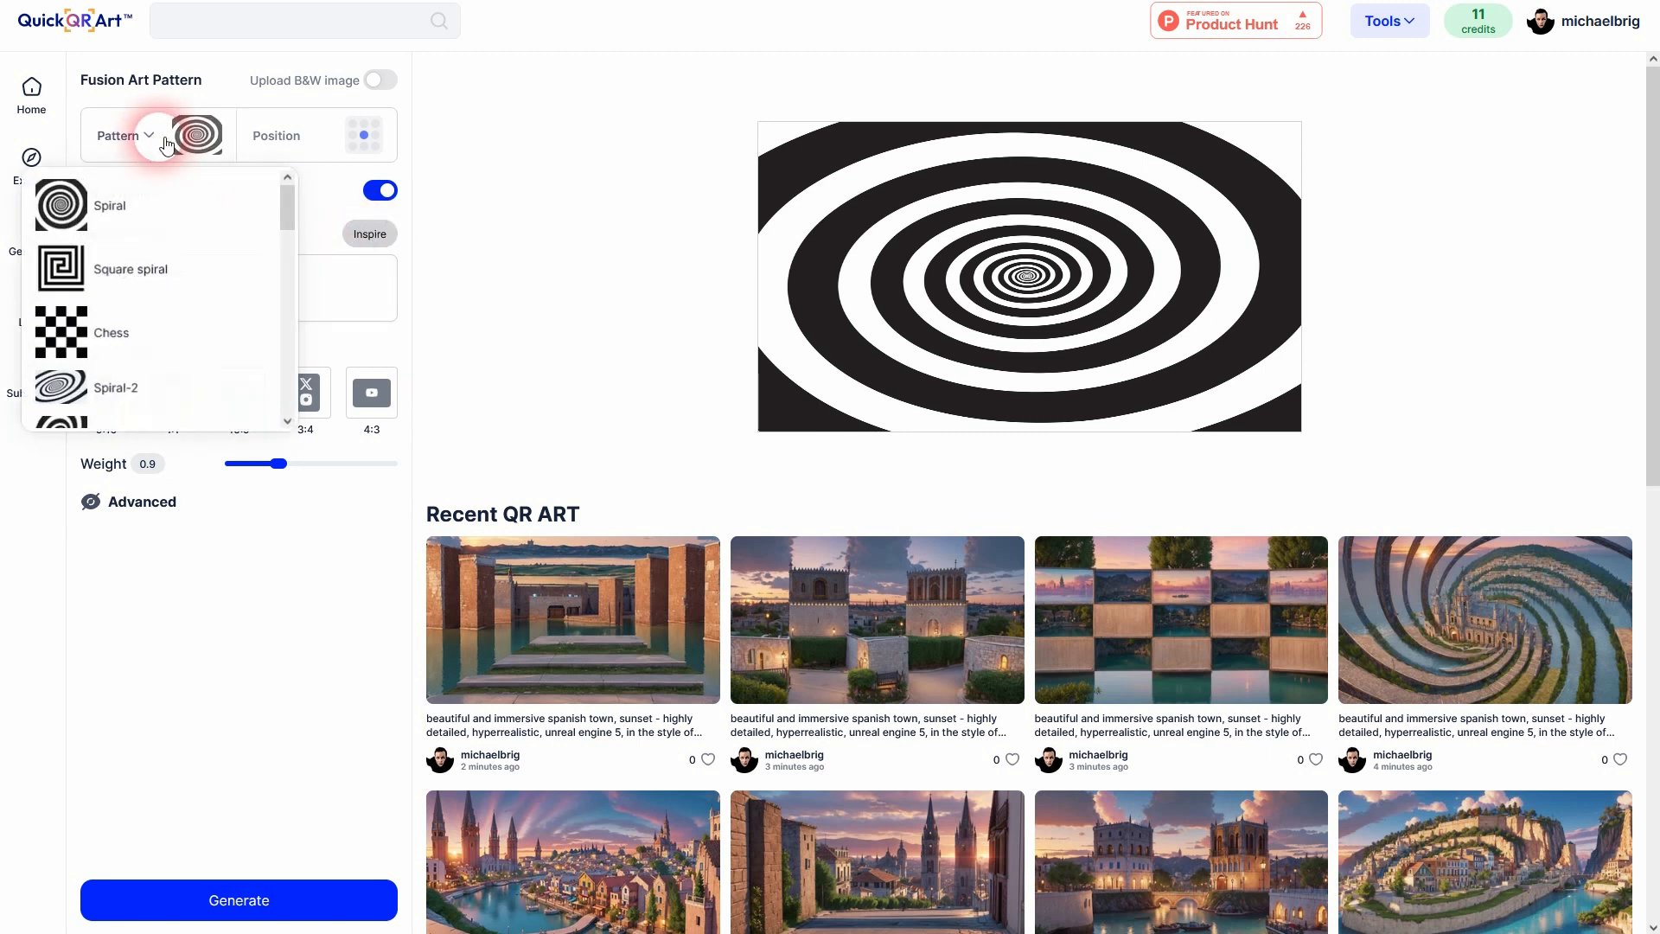
scroll(198, 278, down, 3)
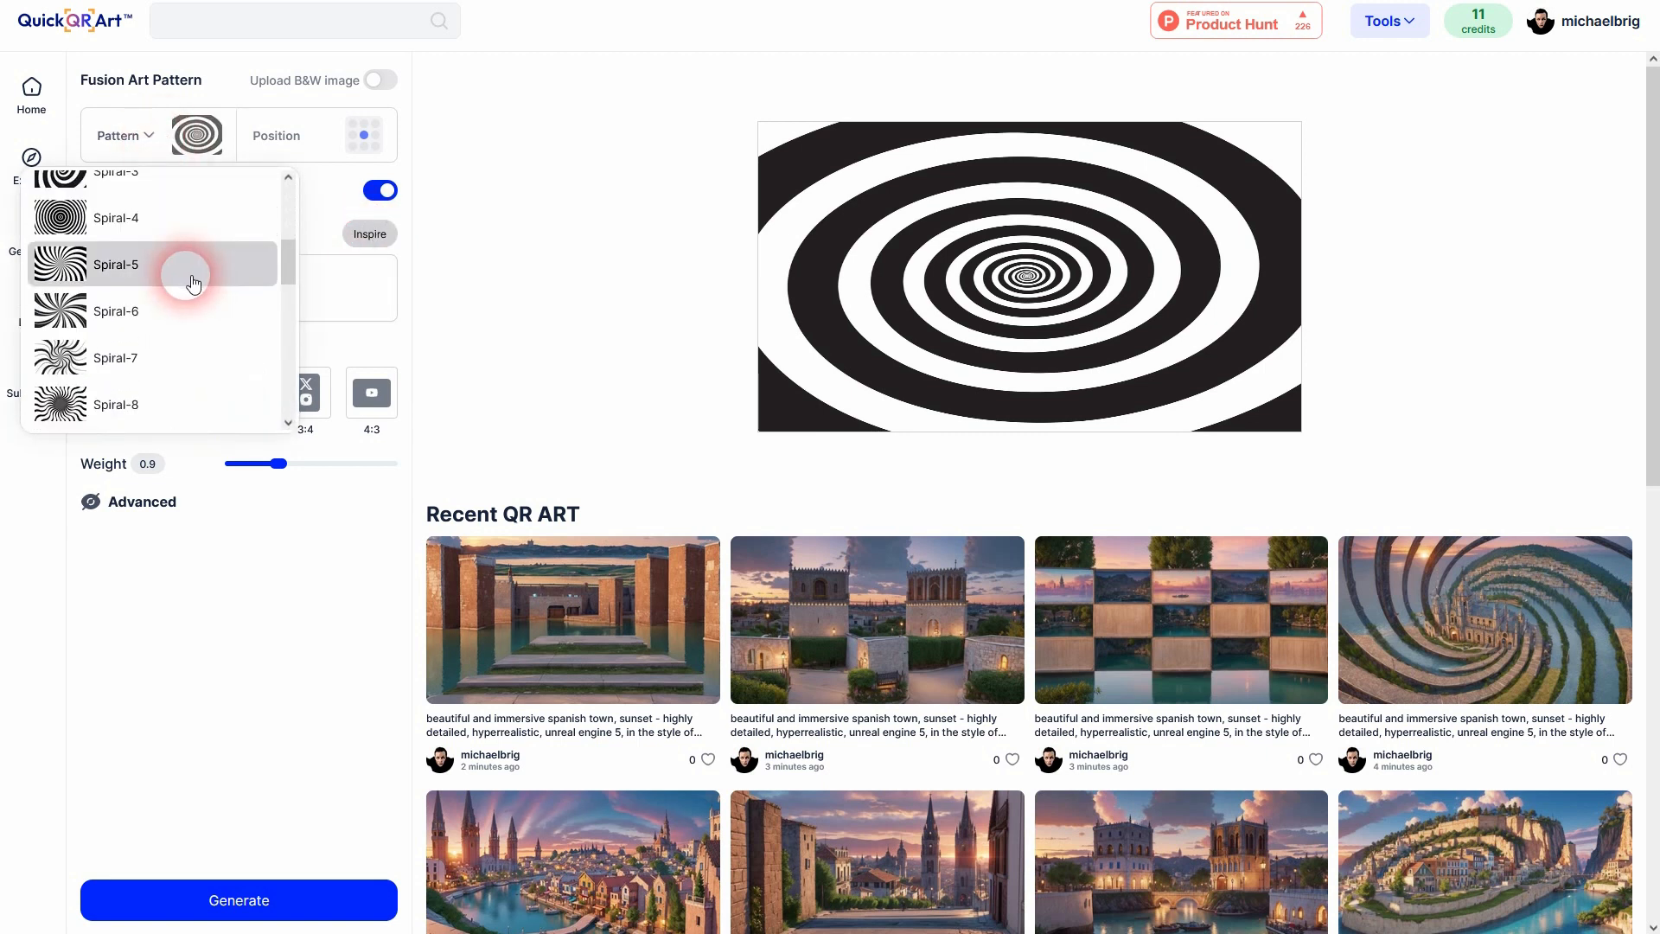
scroll(185, 267, up, 2)
click(143, 298)
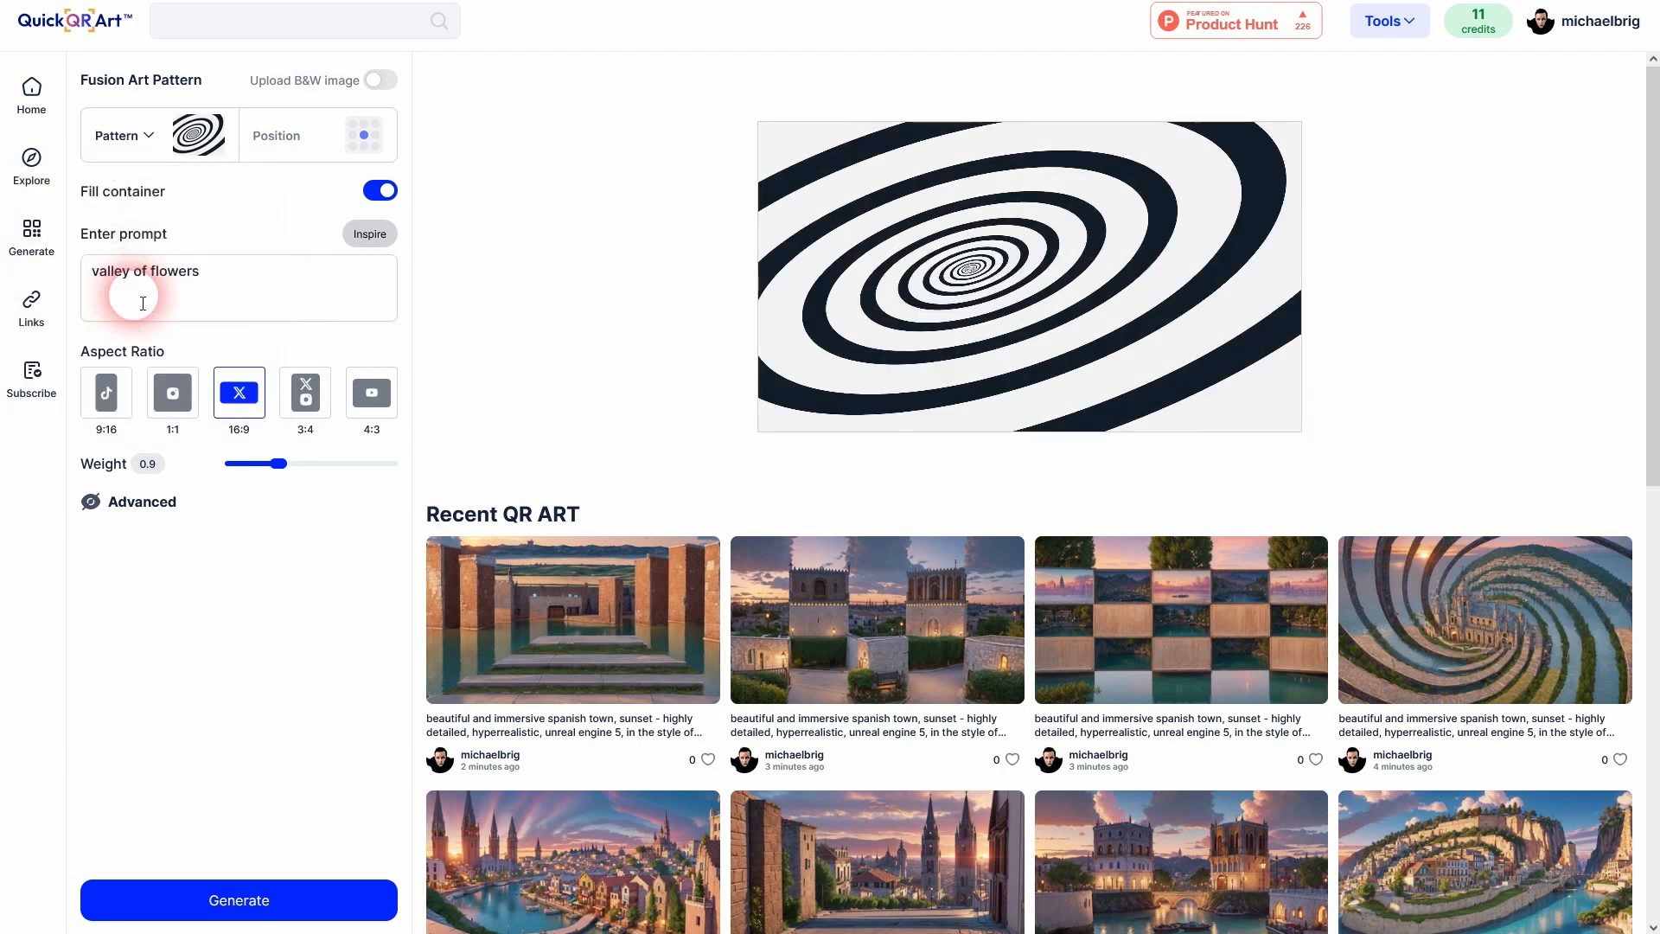
click(386, 194)
click(386, 196)
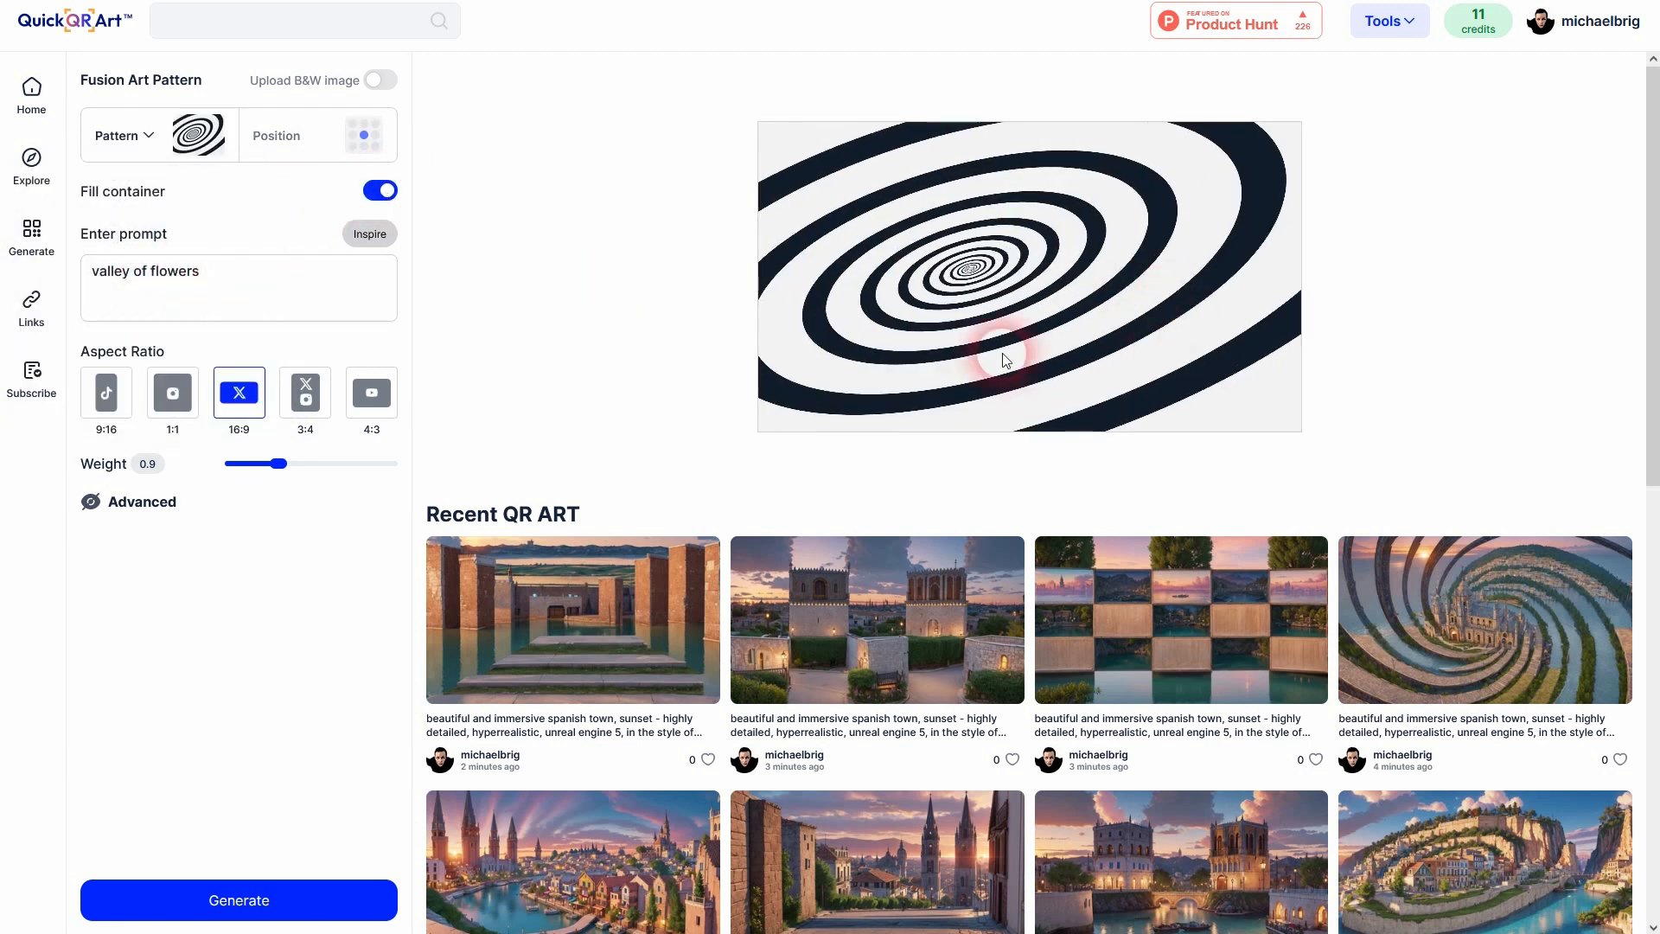
Try the maximum weight of 3 and compare it with the blue high-weight spiral among the recent artworks.
drag(279, 463, 414, 469)
scroll(690, 408, down, 8)
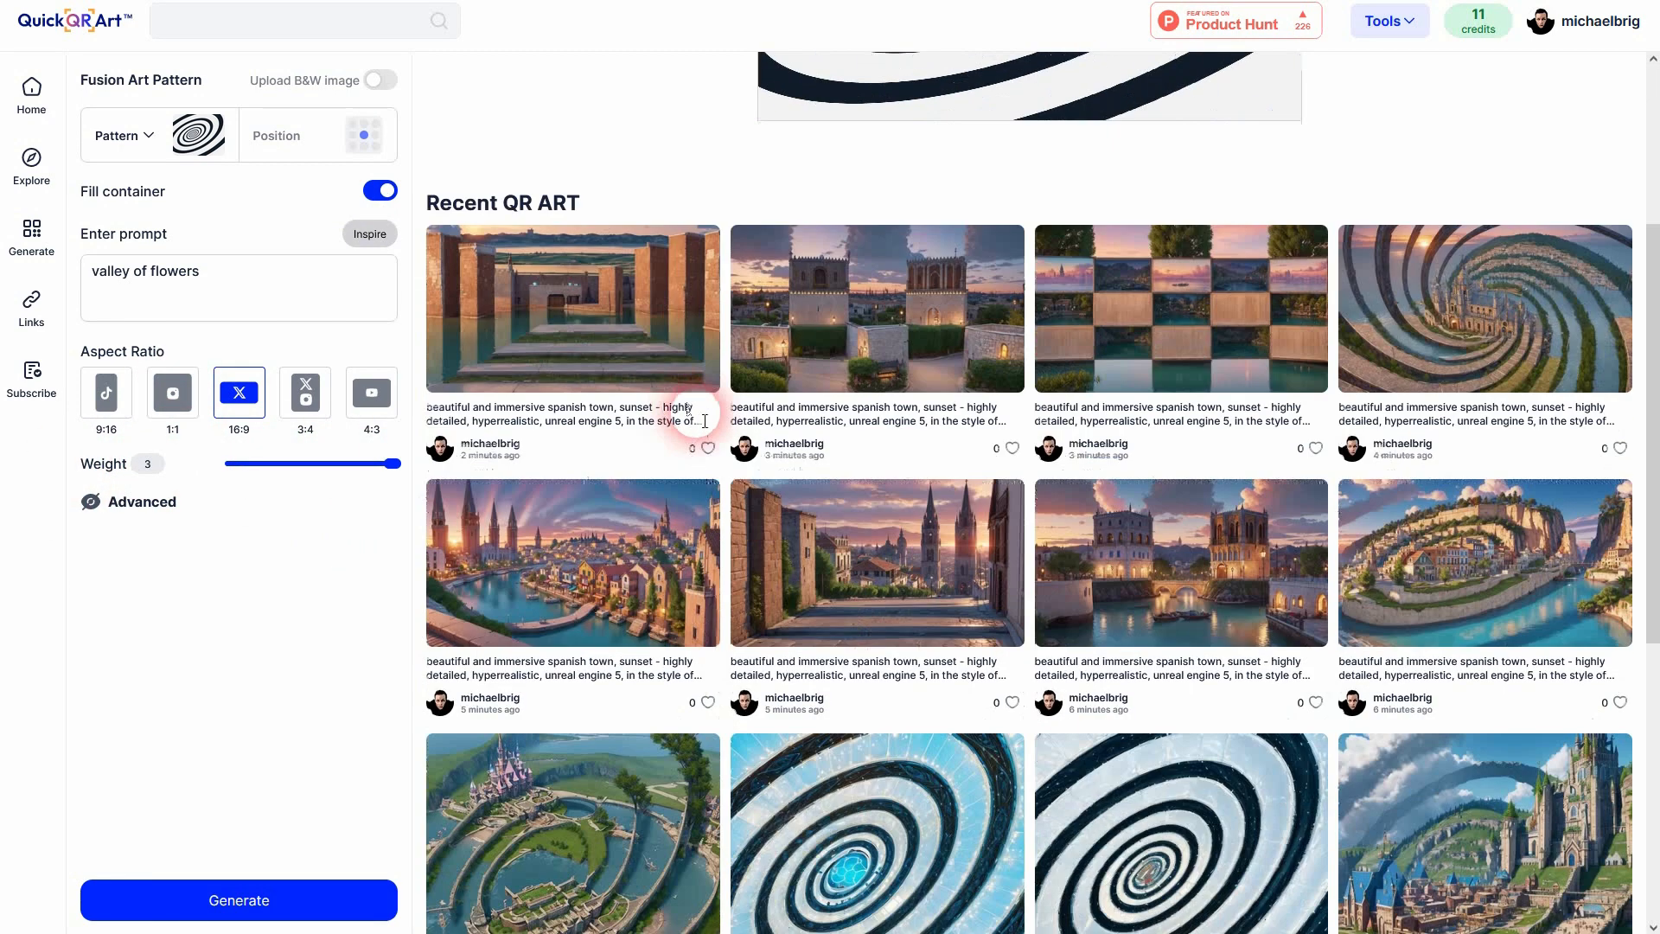
click(899, 500)
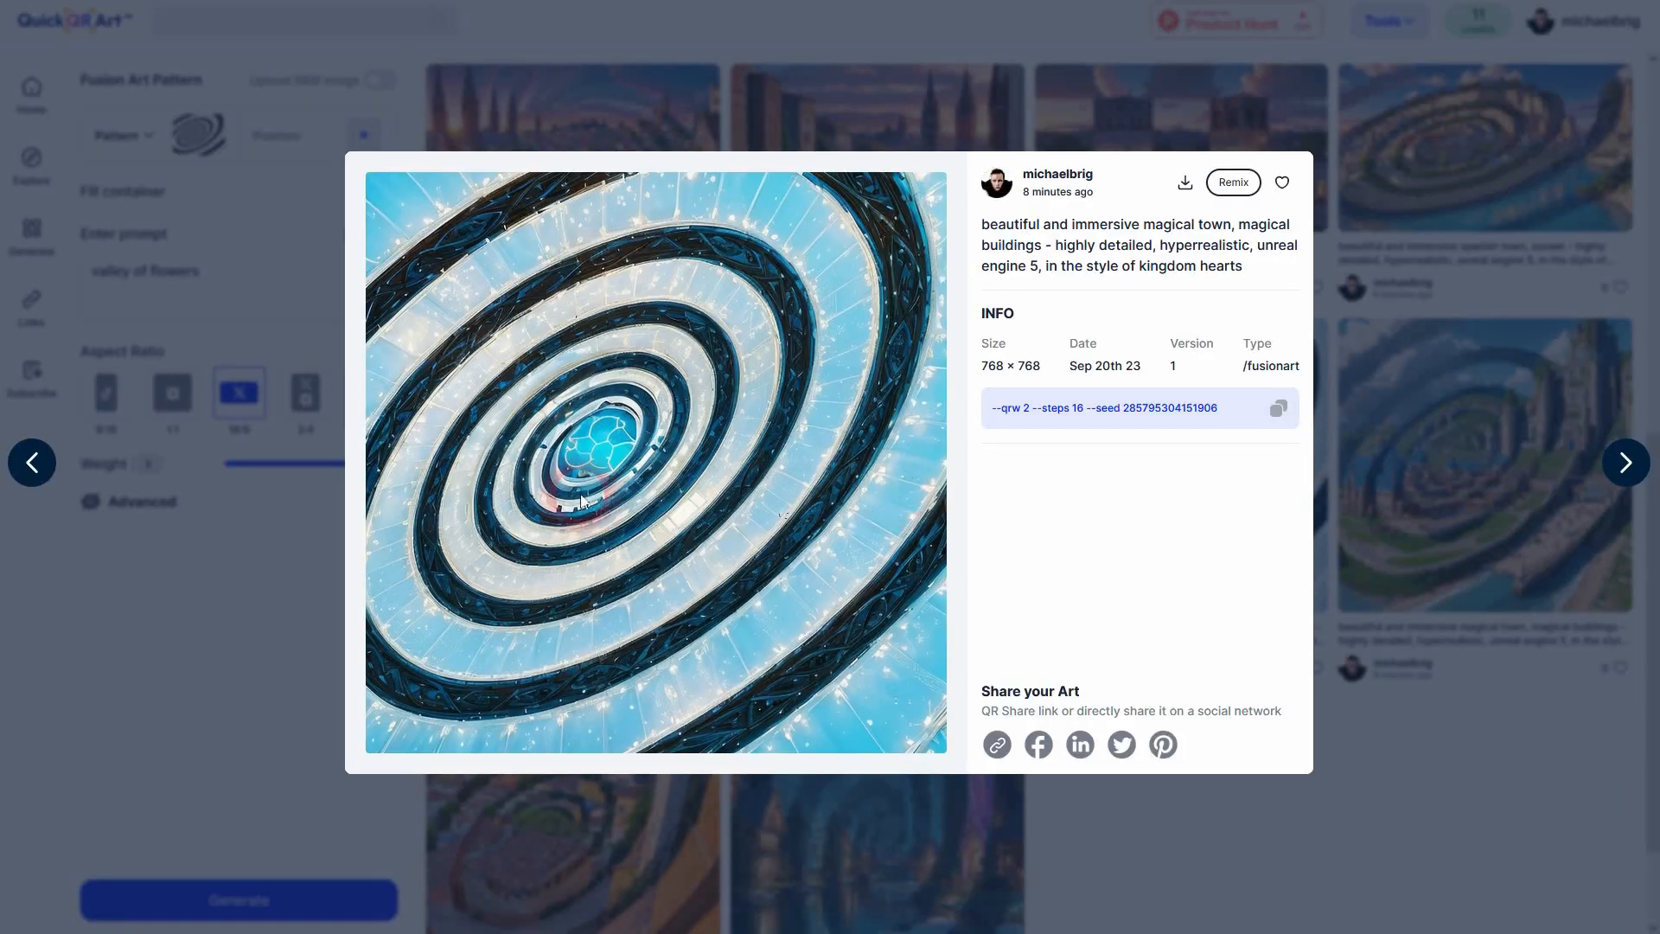
click(1430, 541)
Try a weight of 0 and compare it with a low-weight Spanish town image among the recent artworks.
drag(391, 467, 218, 472)
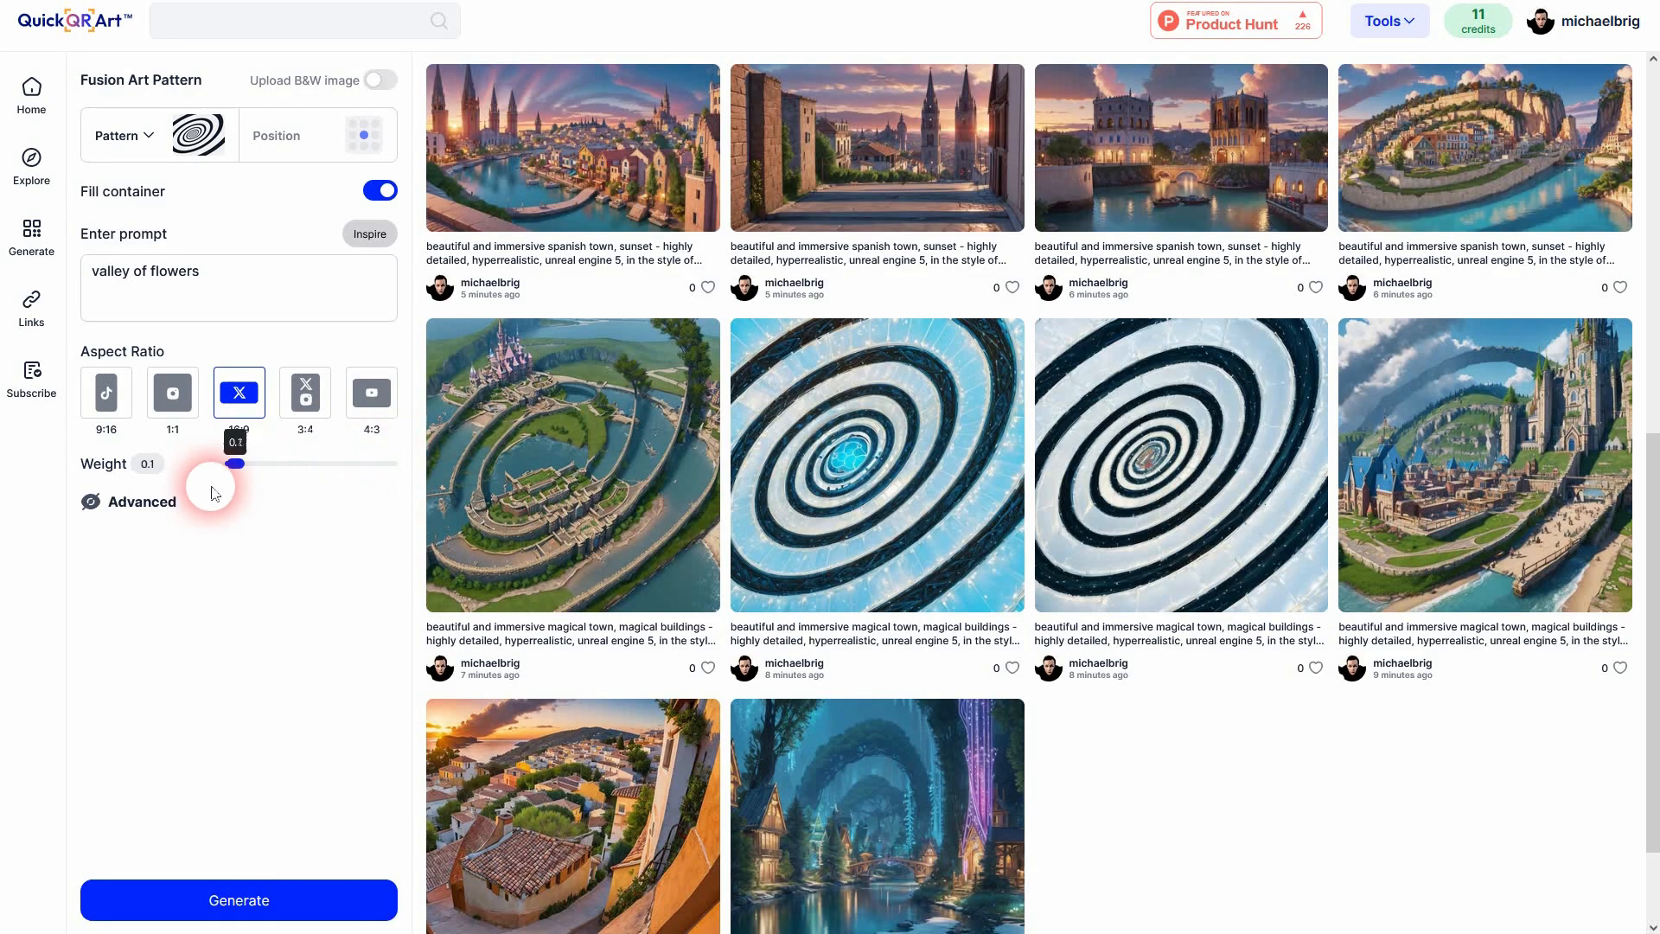
scroll(1044, 502, up, 1)
scroll(1044, 502, up, 6)
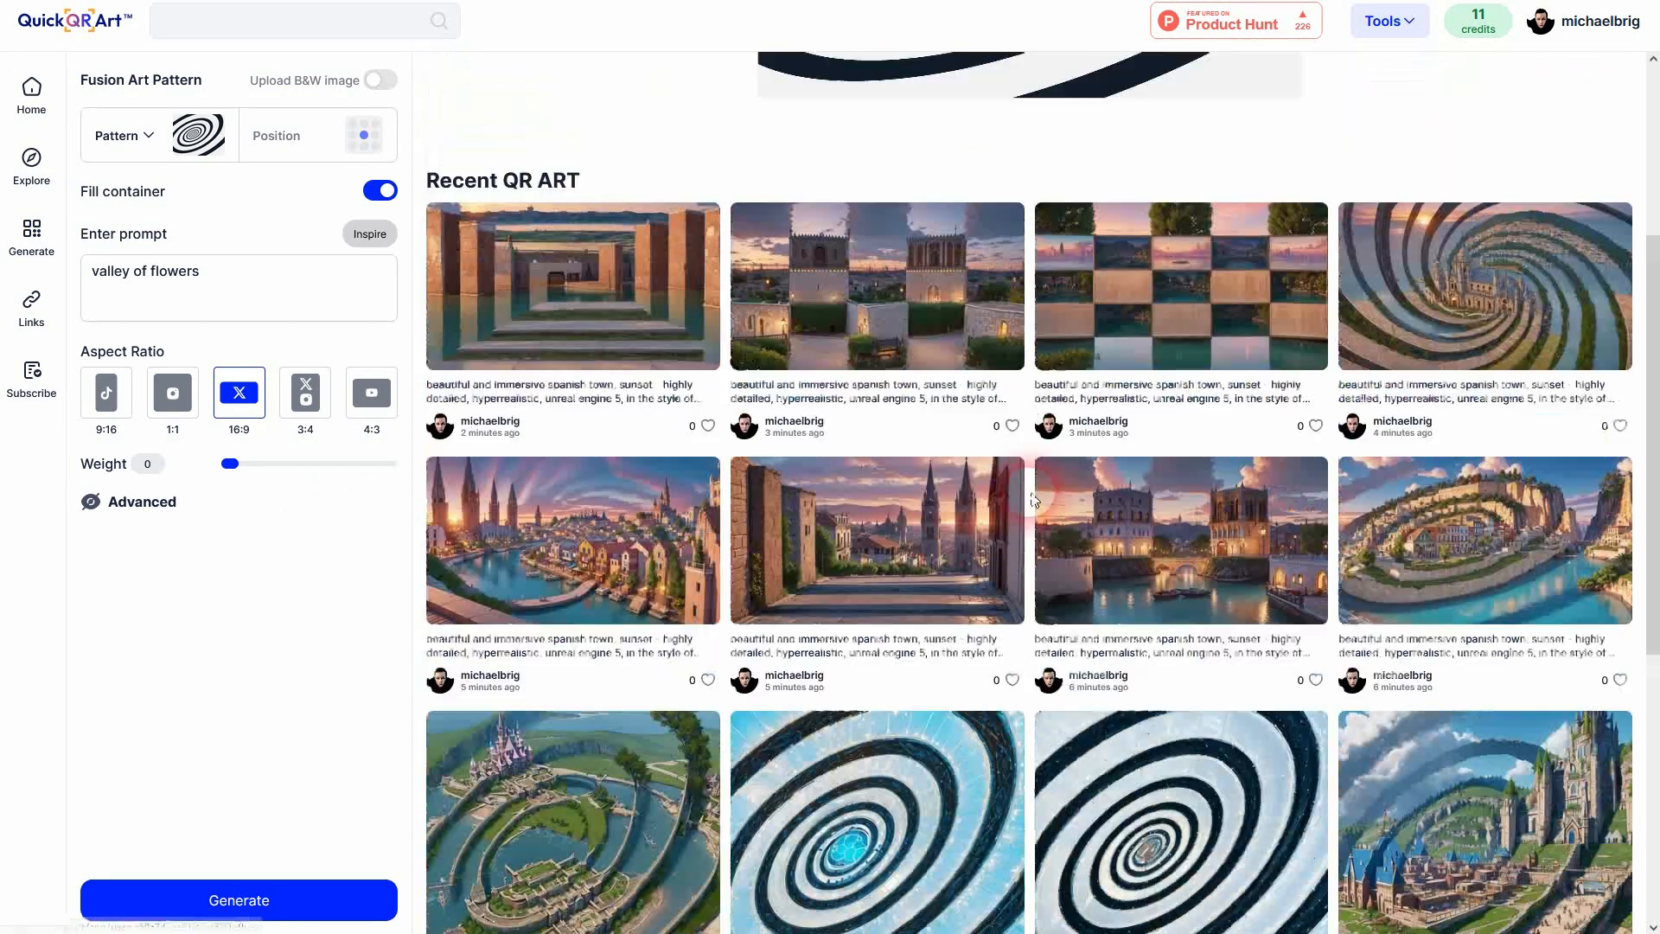
click(1203, 635)
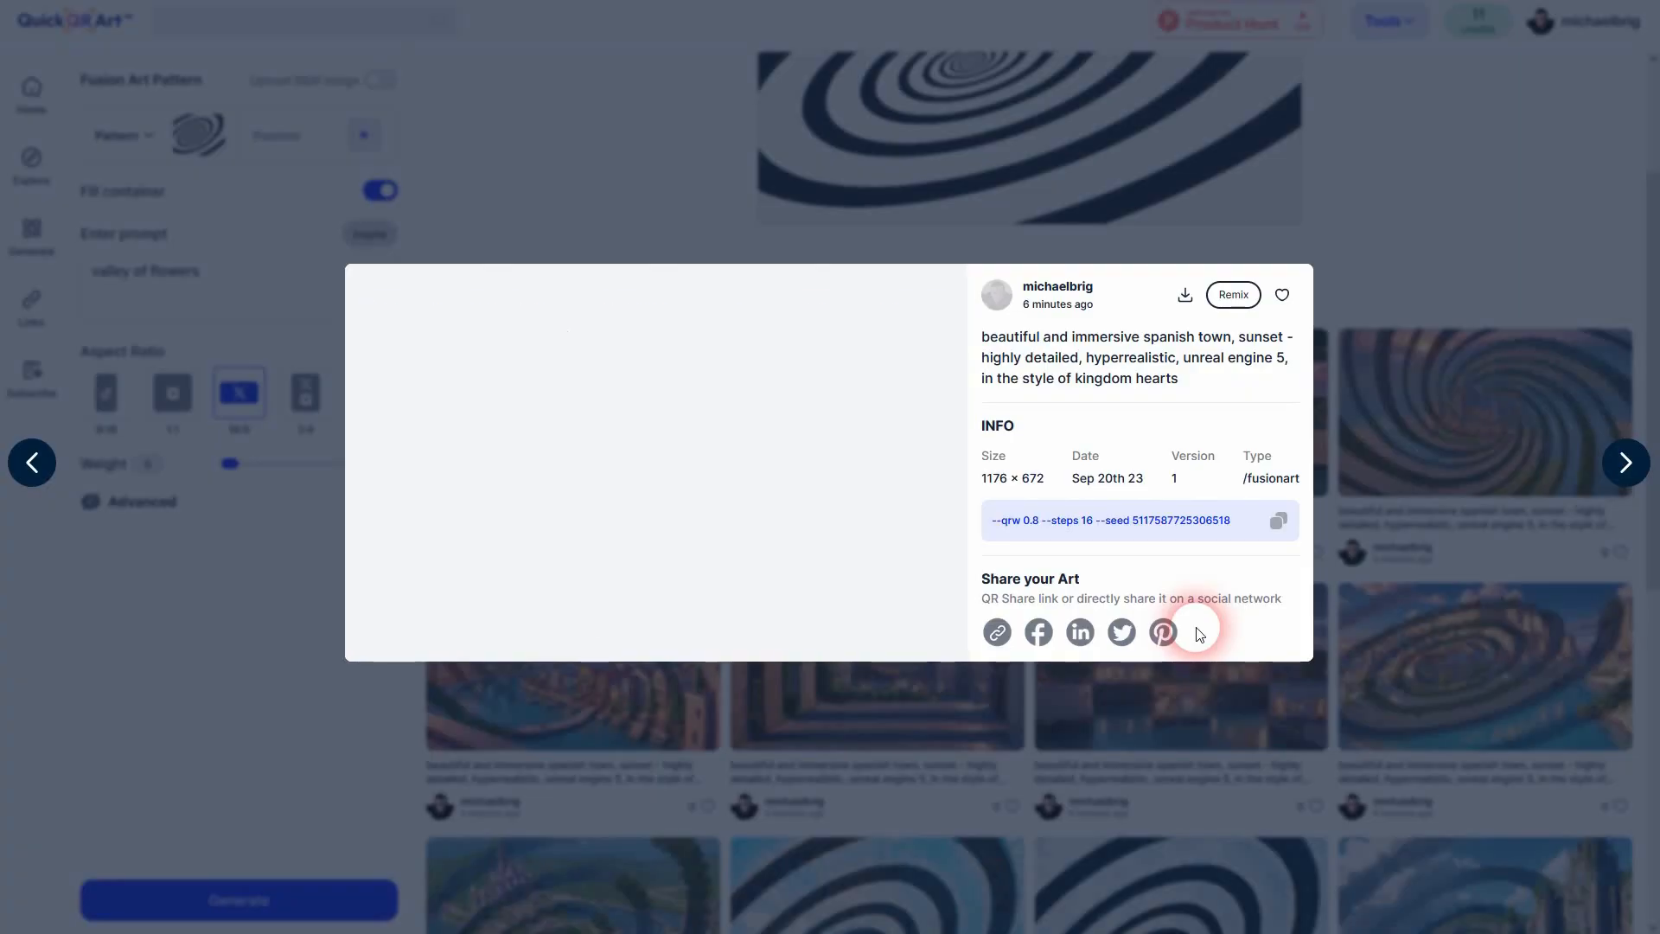
click(1441, 253)
Set the weight to 1.1 and inspect the advanced settings, including the seed, before collapsing them again.
drag(241, 470, 299, 479)
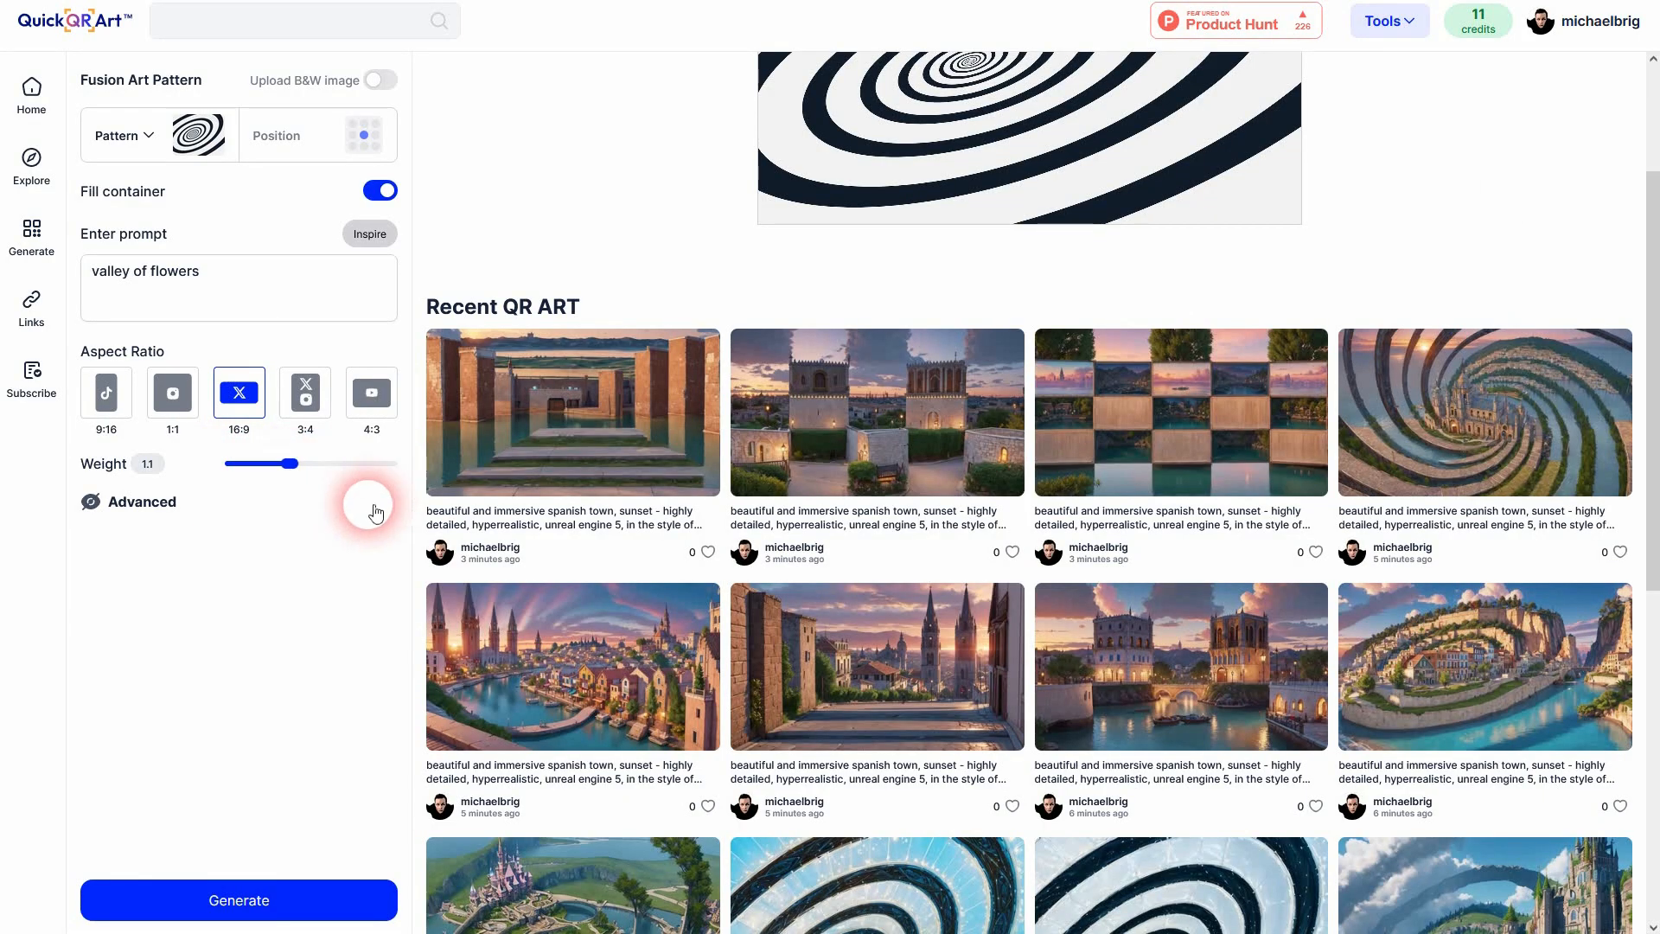
click(142, 502)
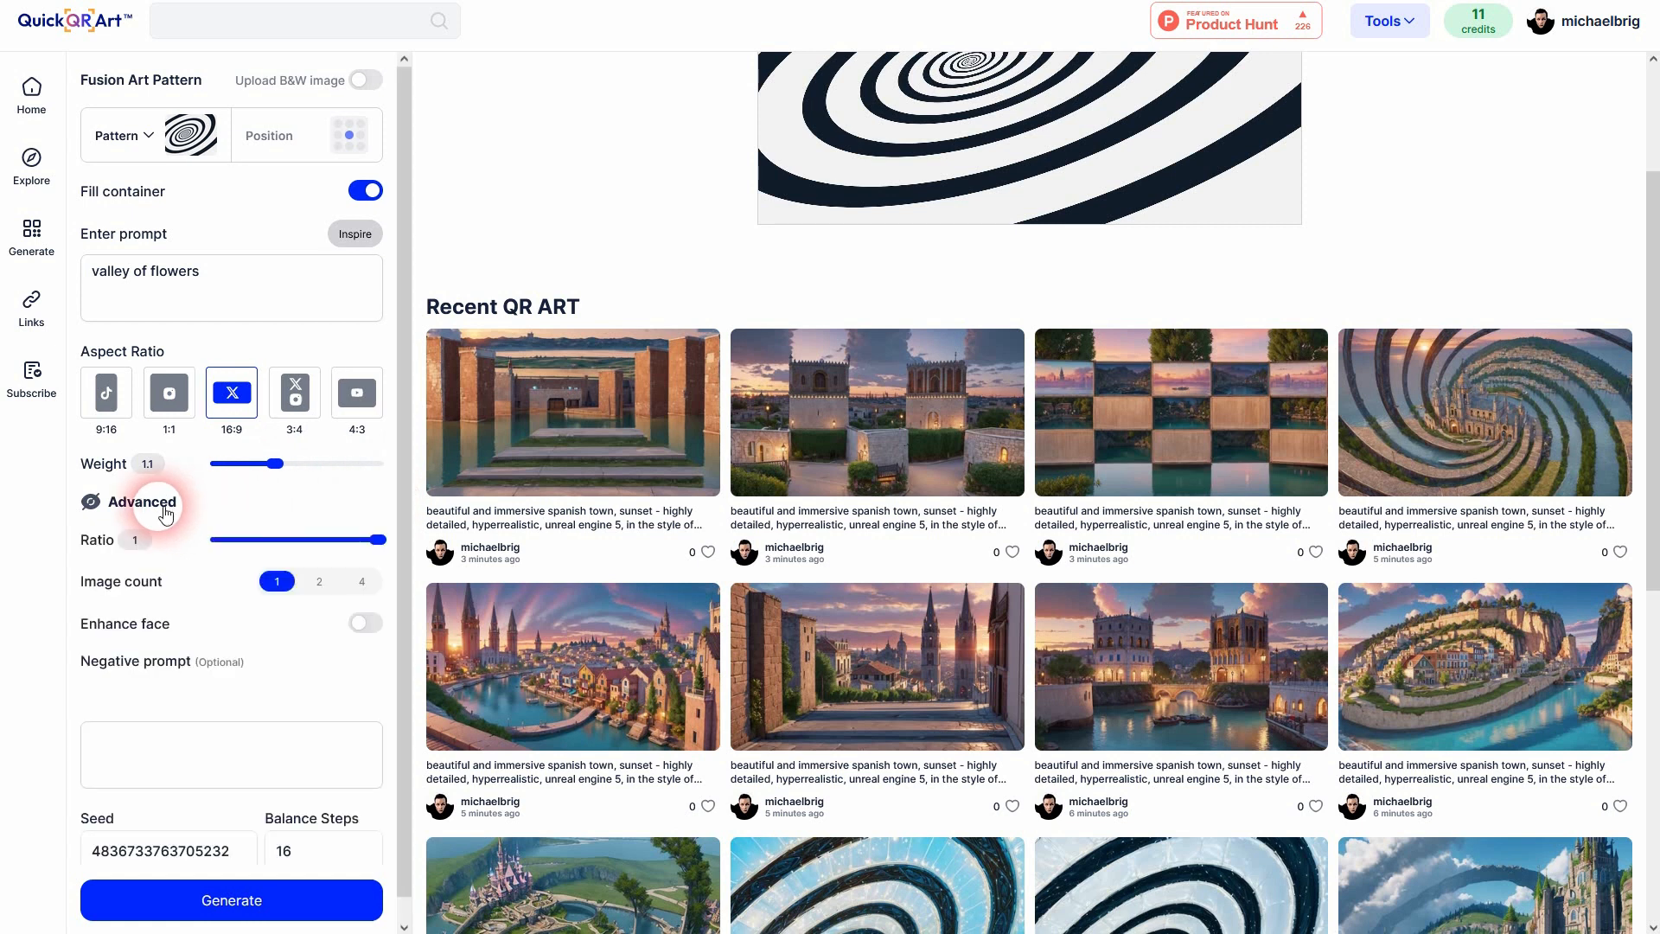
drag(250, 864, 66, 860)
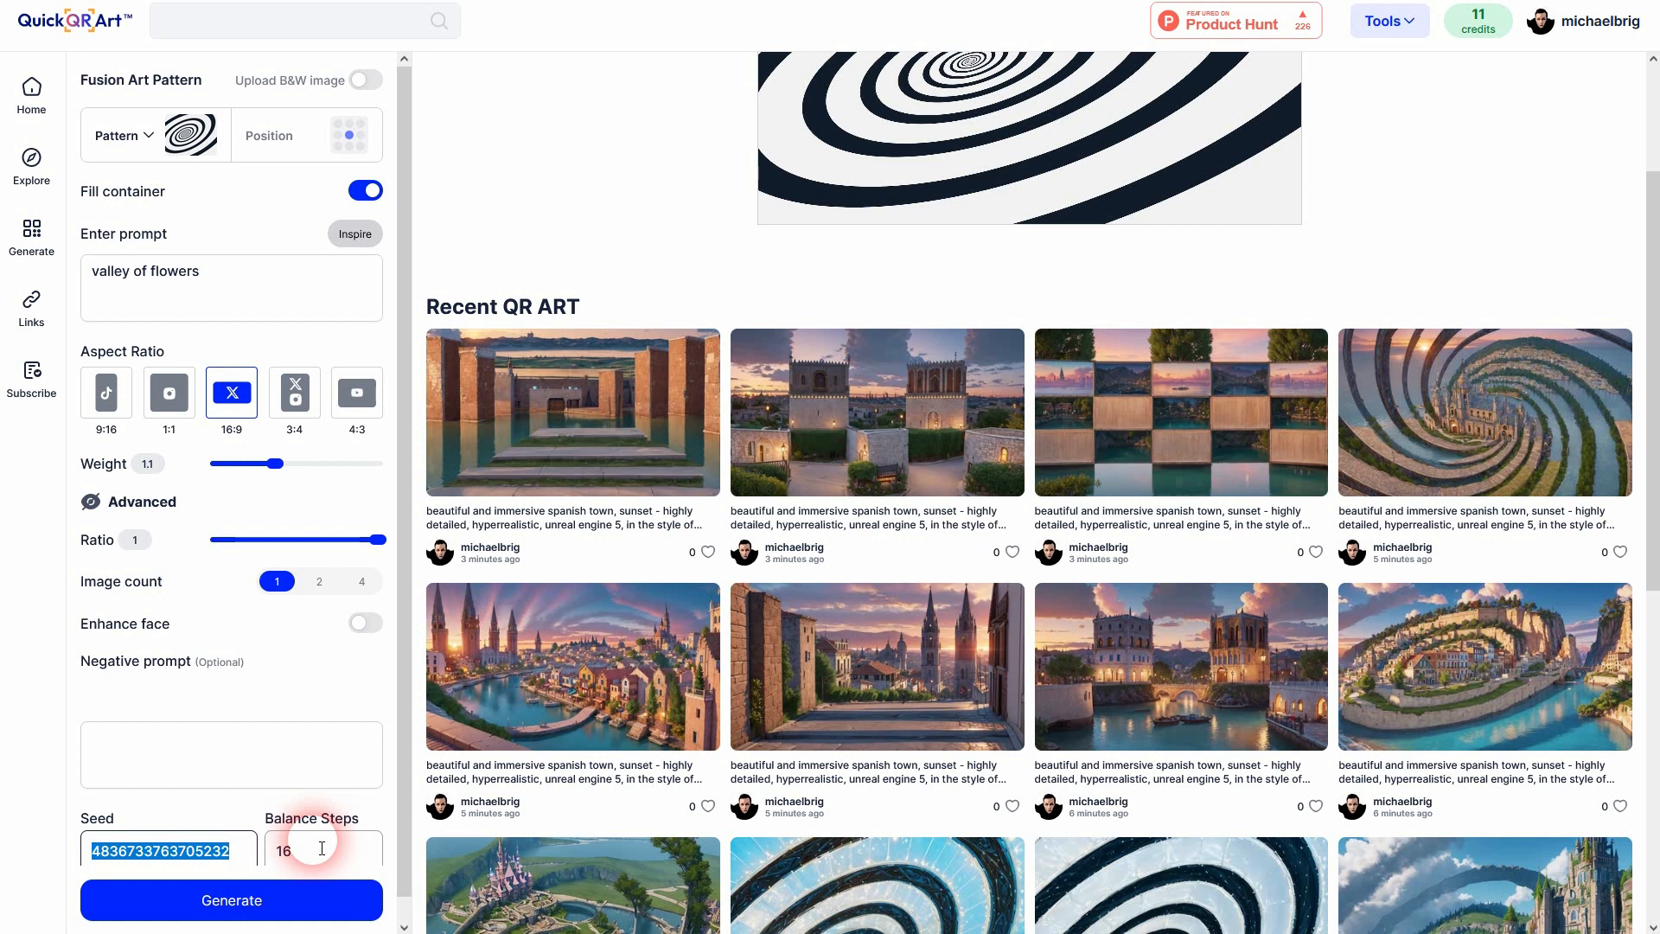
click(108, 503)
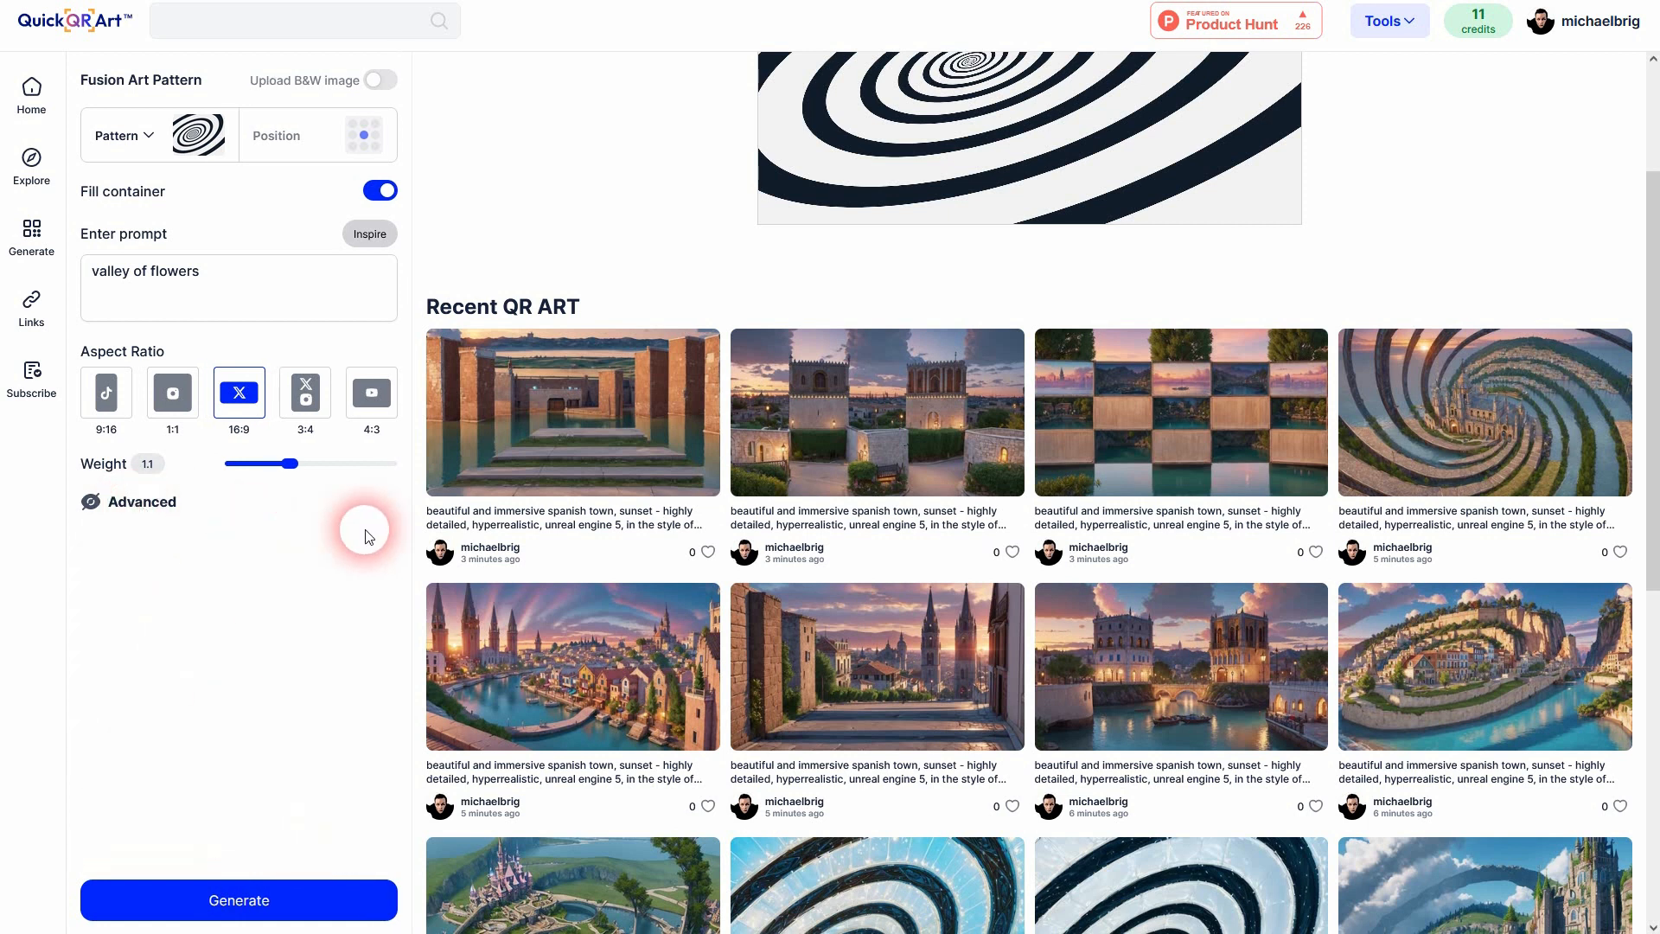
Generate the artwork and open the new valley of flowers image from the recent art.
click(259, 904)
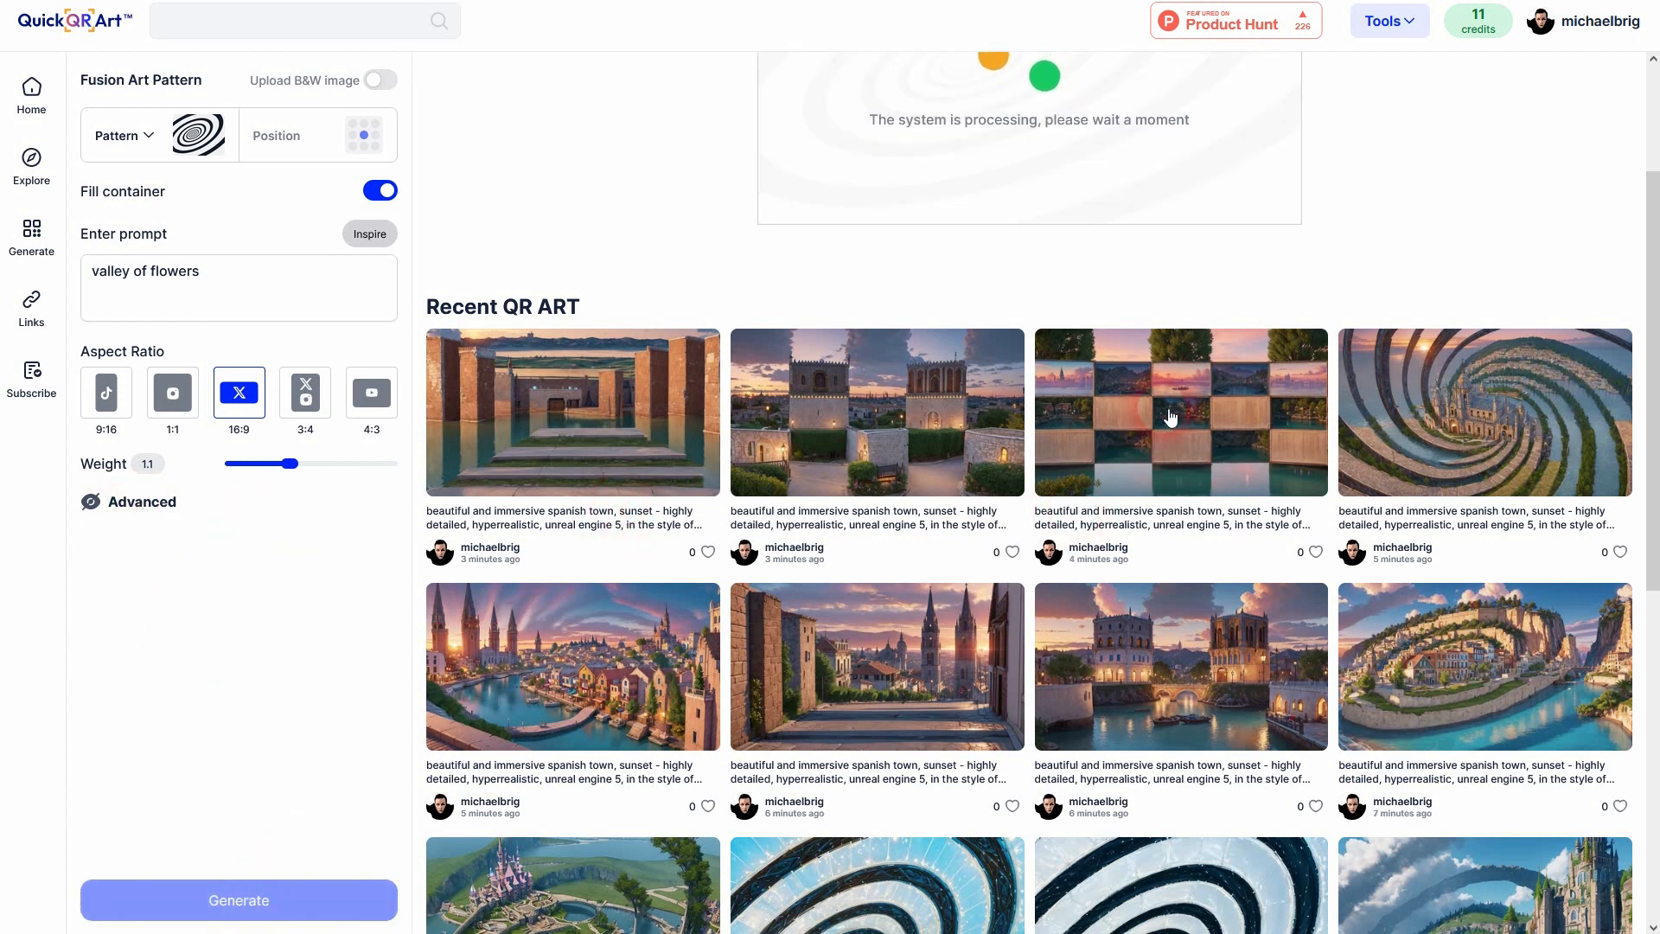
scroll(1298, 419, up, 3)
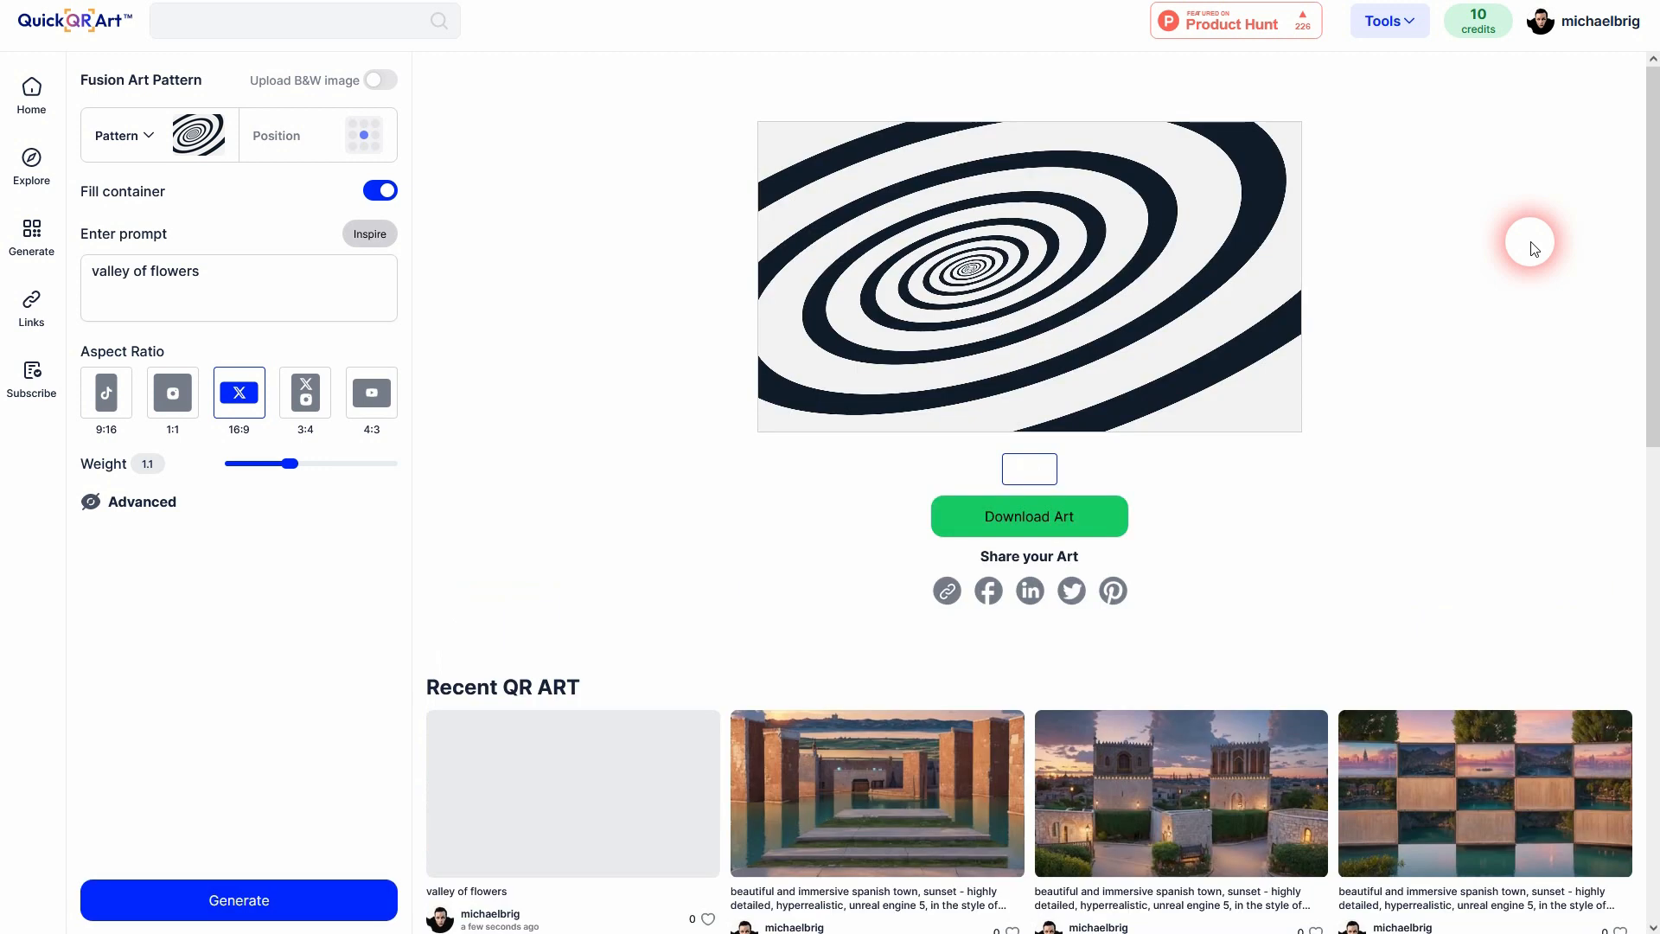
click(1169, 226)
click(591, 743)
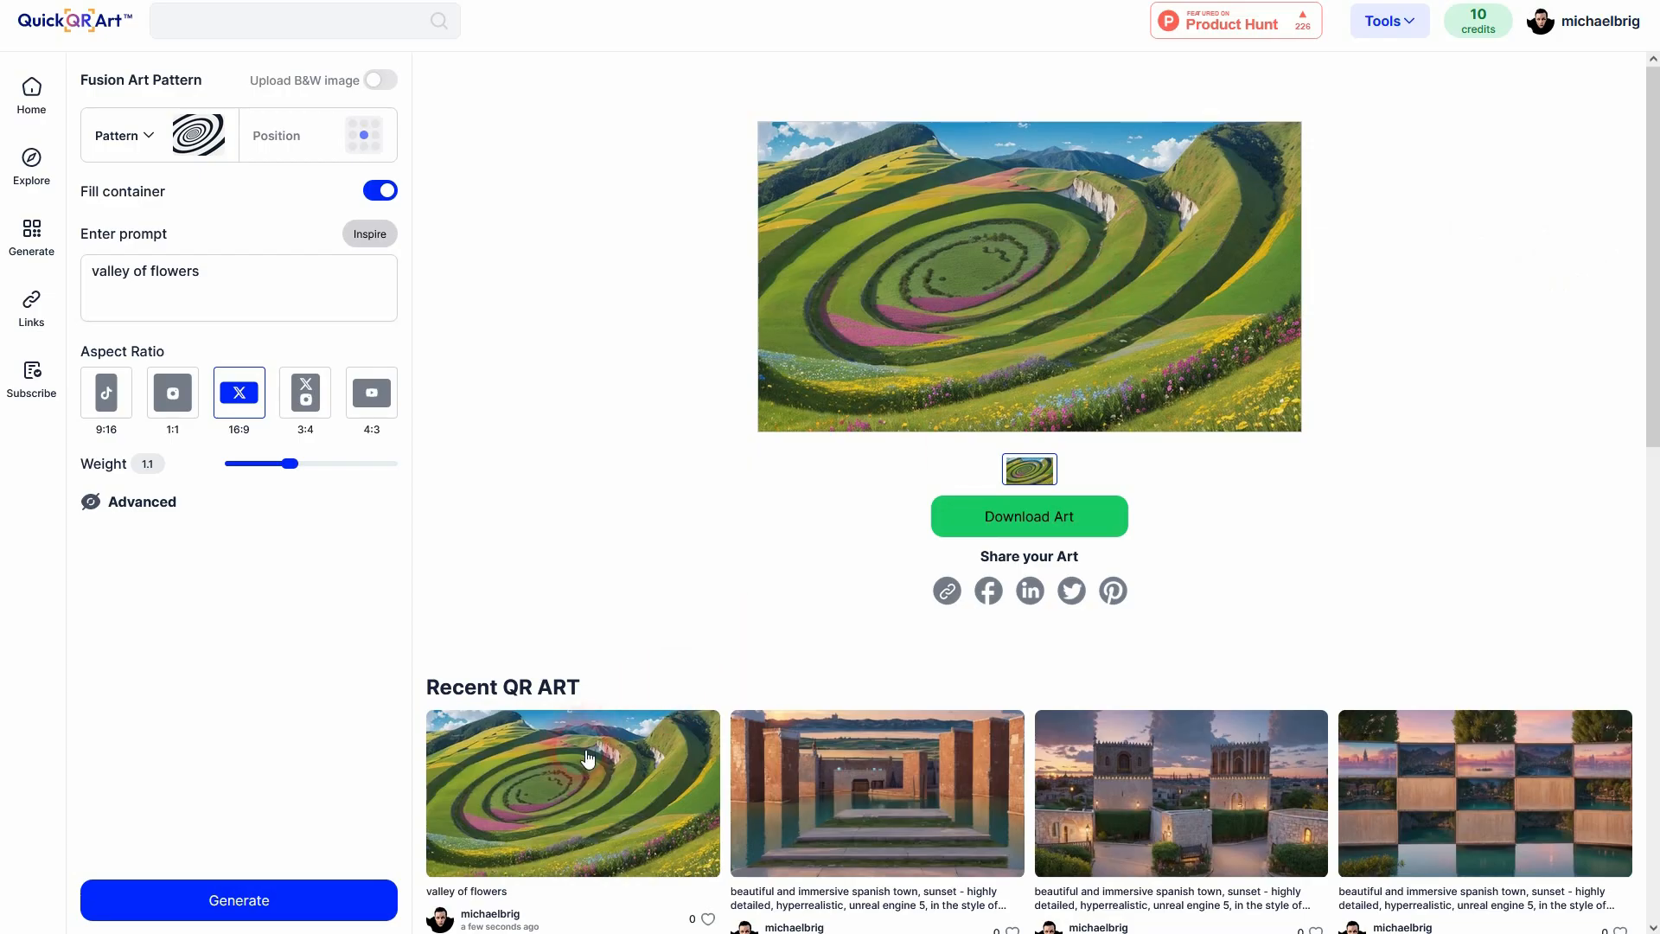
Examine the valley of flowers artwork's image and generation details, and close its preview.
click(709, 662)
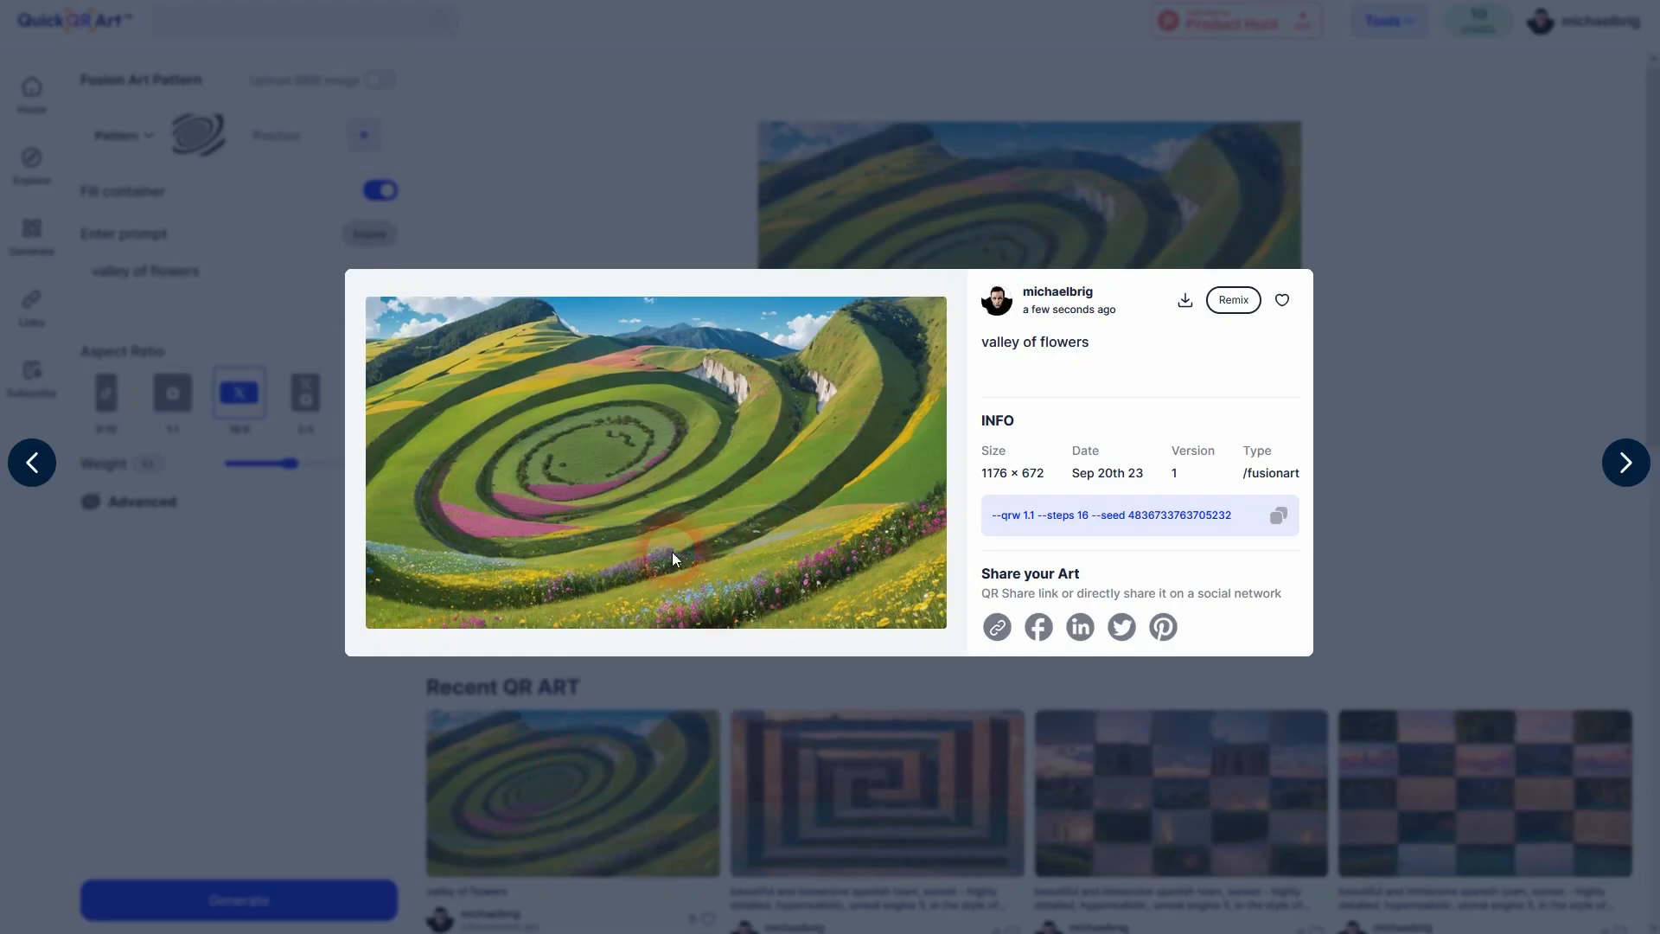
click(1058, 374)
click(1135, 356)
click(563, 407)
Lower the weight to 0.9 and generate the valley of flowers artwork again.
click(287, 464)
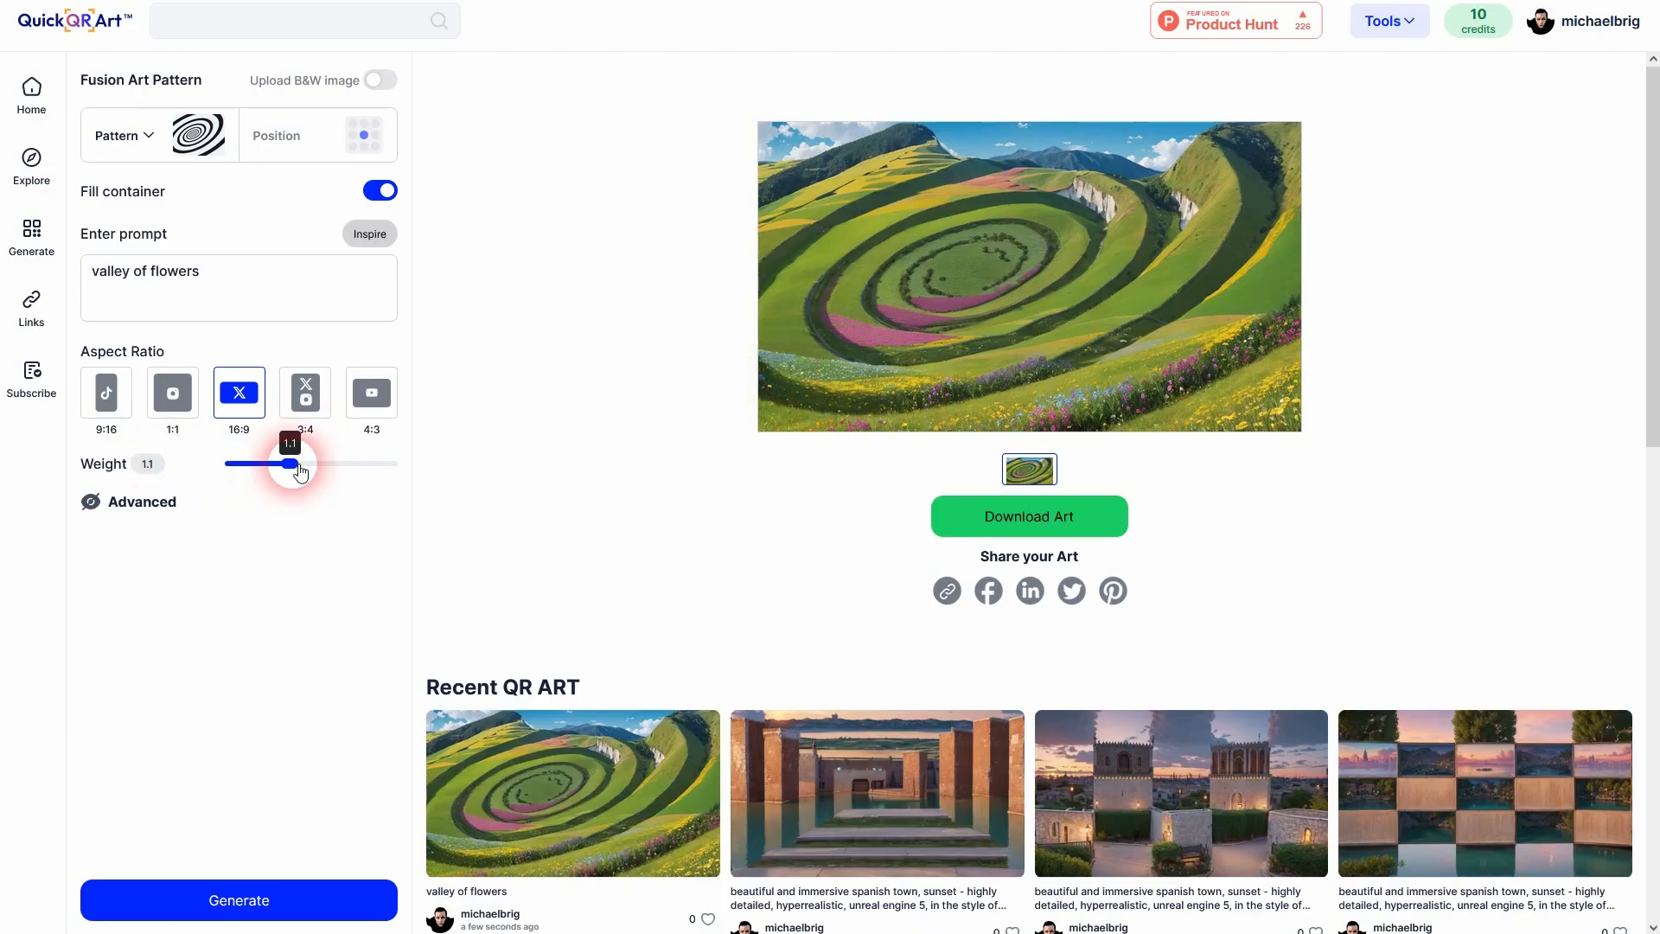
click(288, 900)
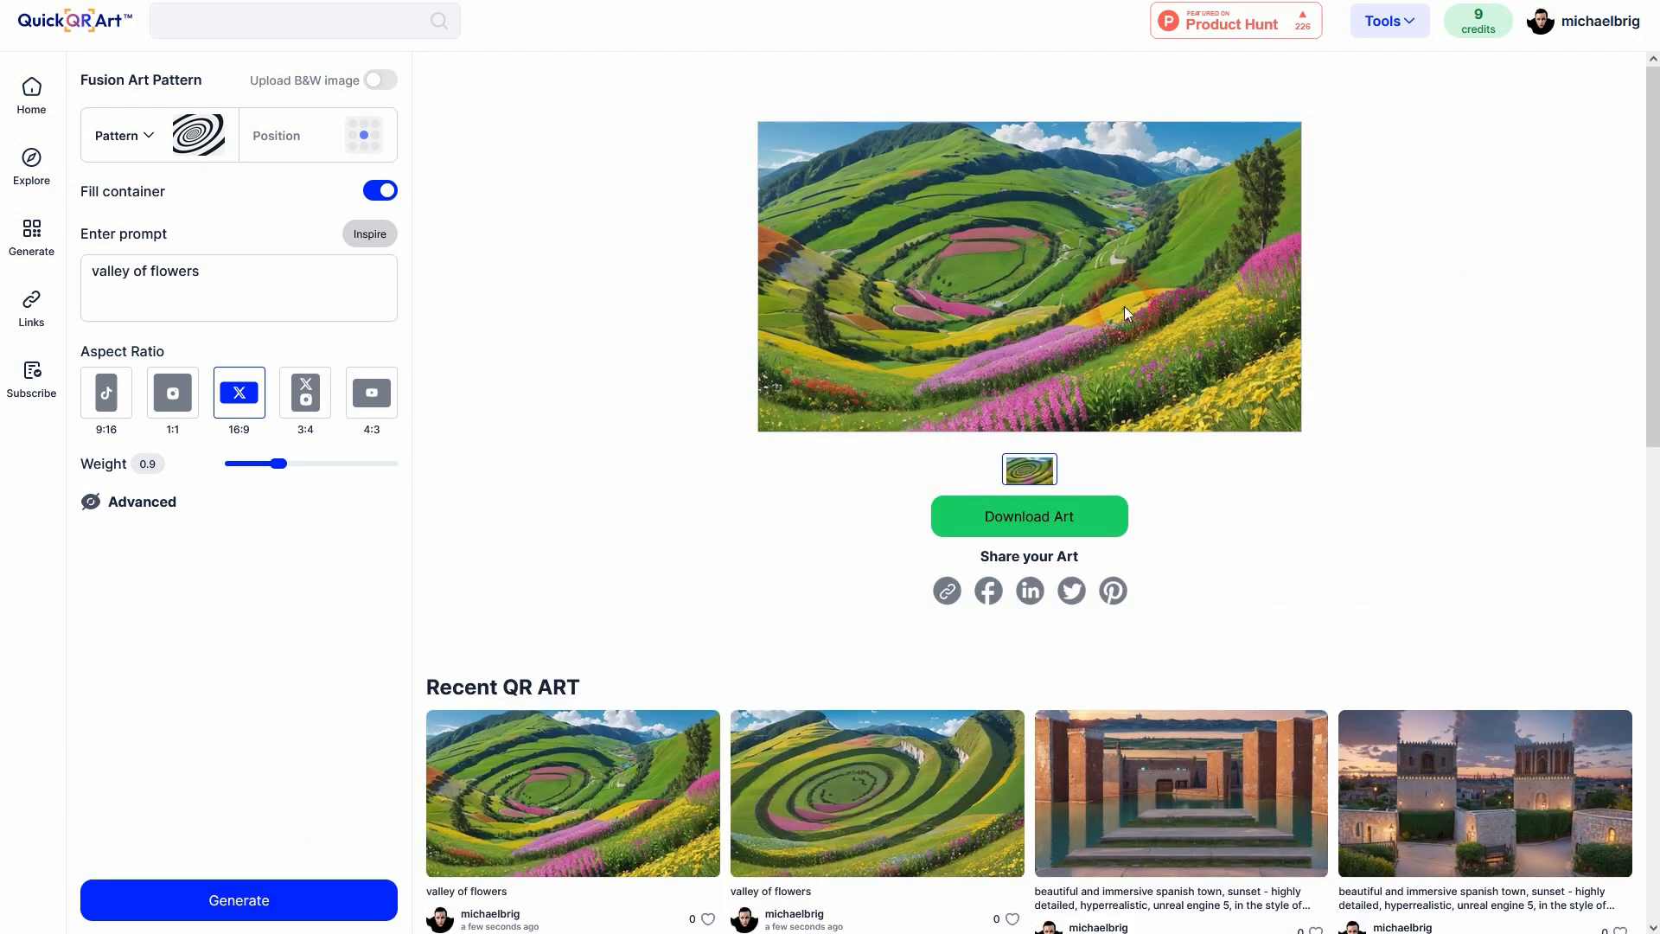
Change the prompt to "field of flowers" by replacing its first word.
click(360, 260)
click(130, 274)
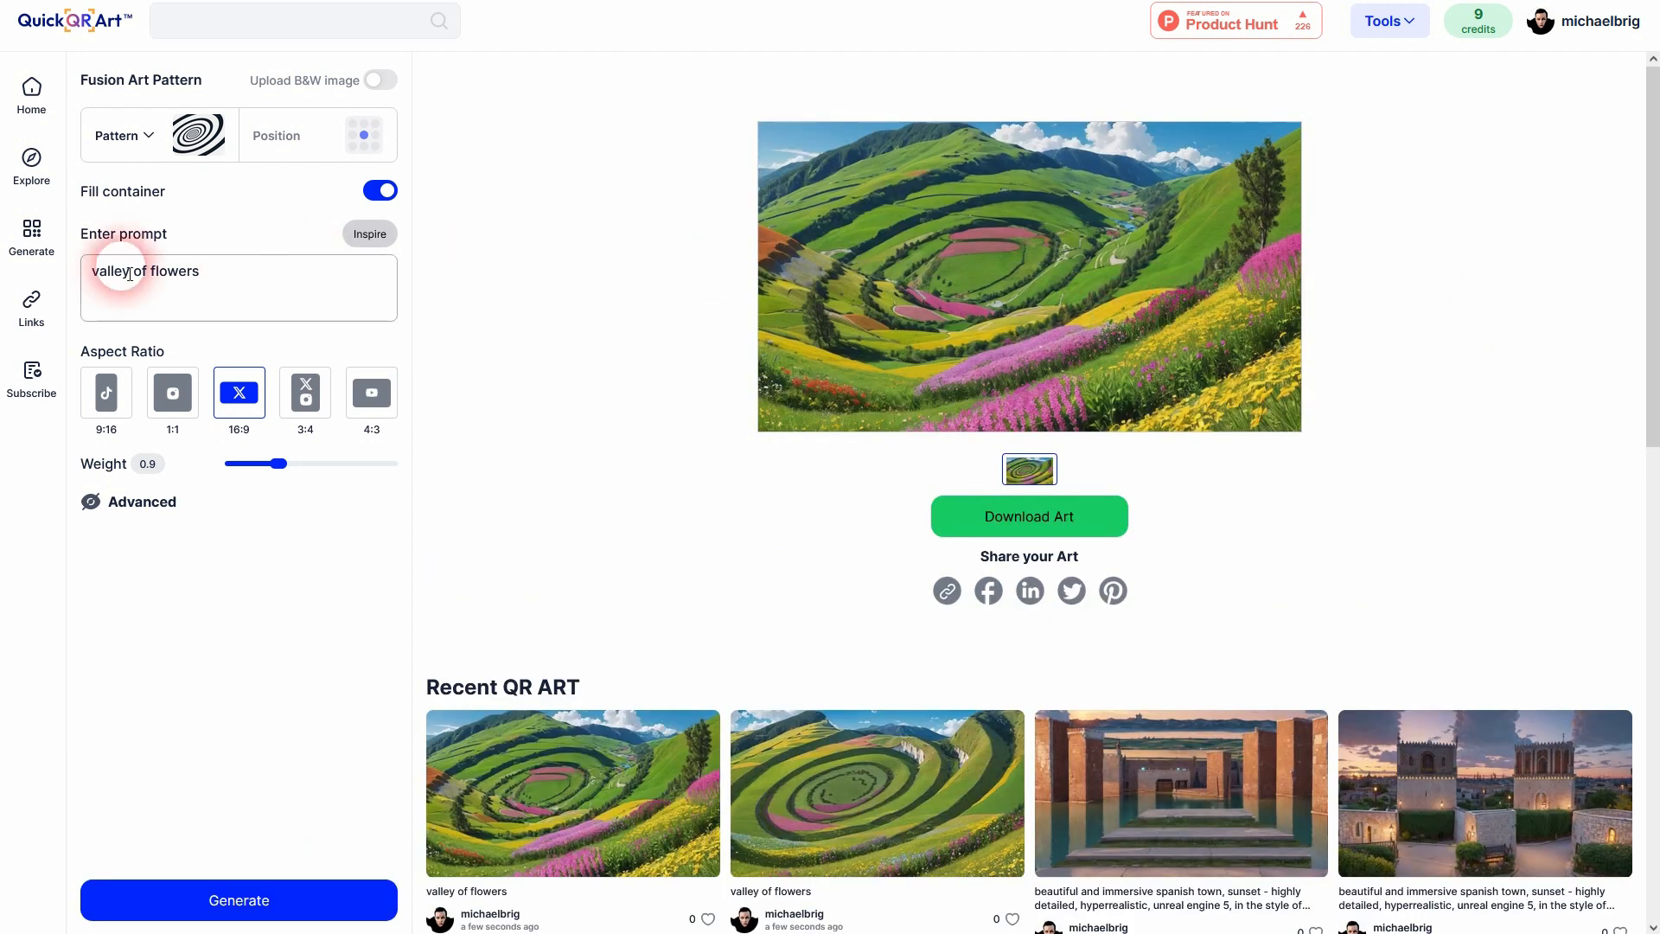
drag(131, 275, 66, 281)
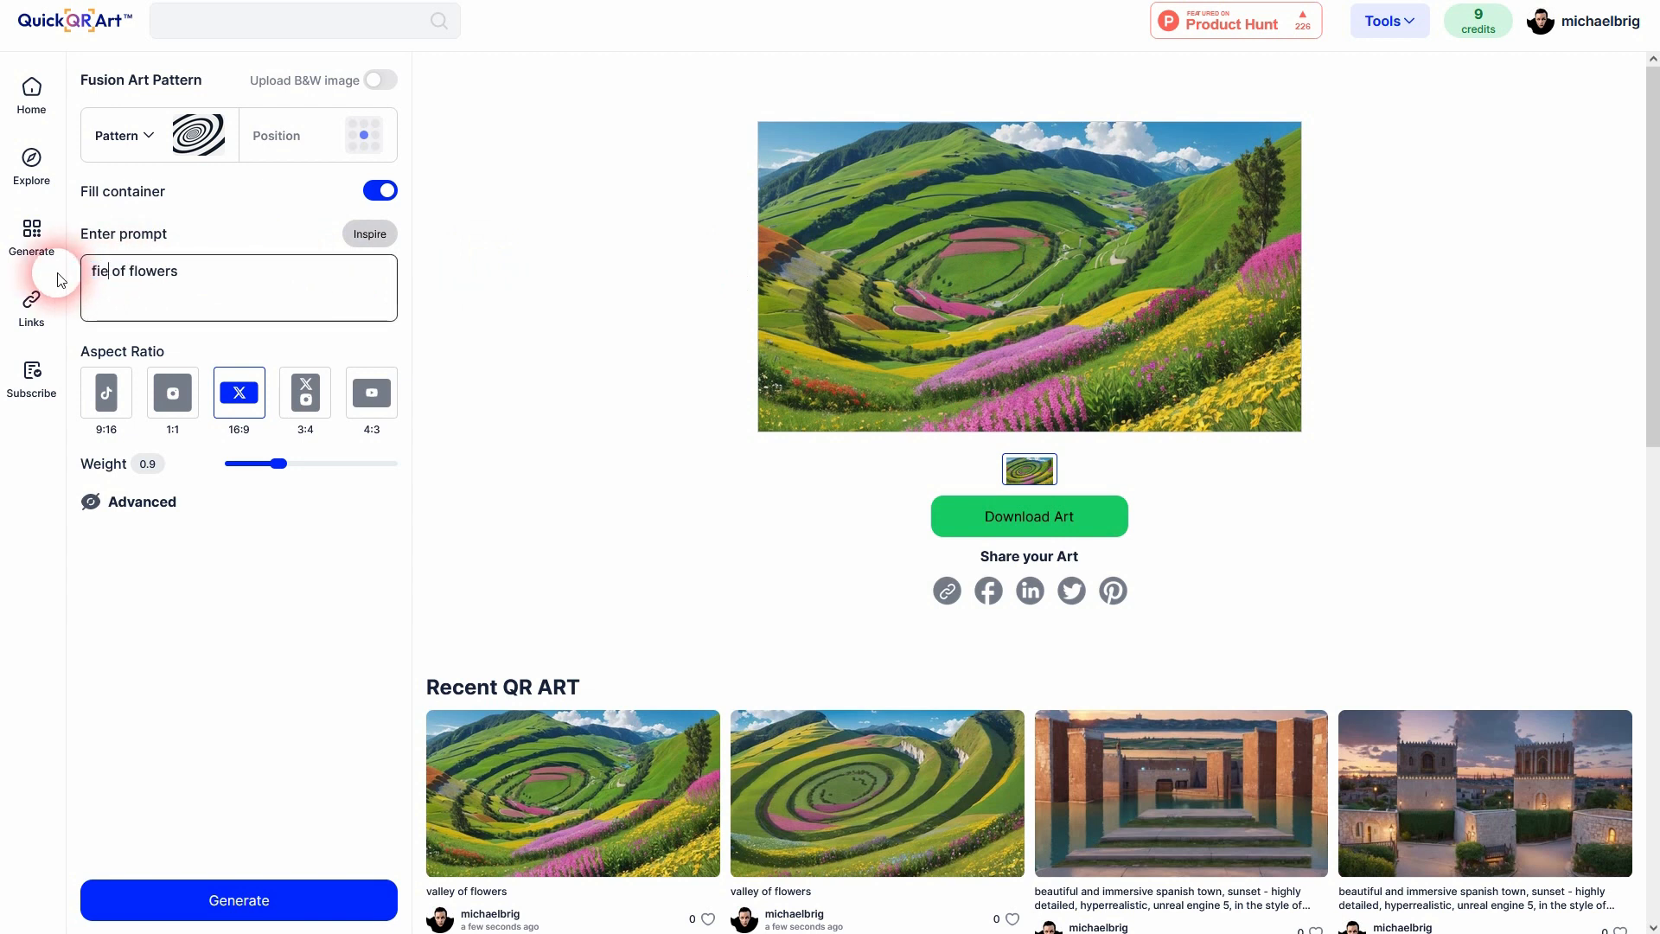
Set the weight to 0.8 and generate the field of flowers artwork twice.
drag(279, 463, 274, 463)
click(343, 903)
click(1524, 411)
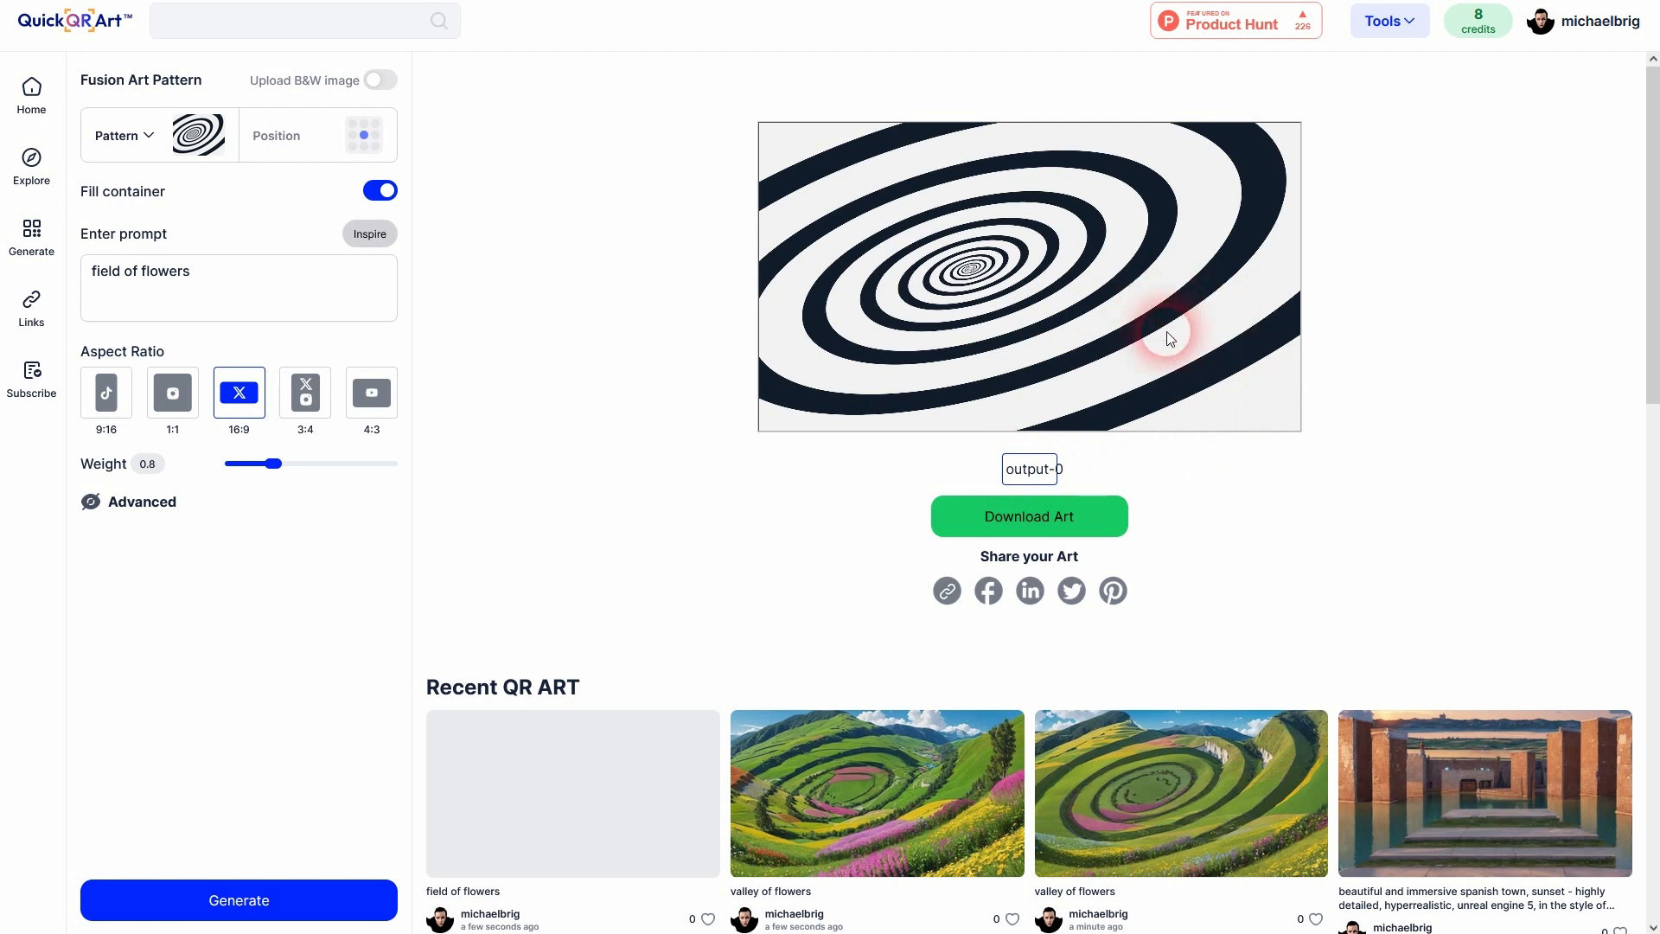
click(334, 899)
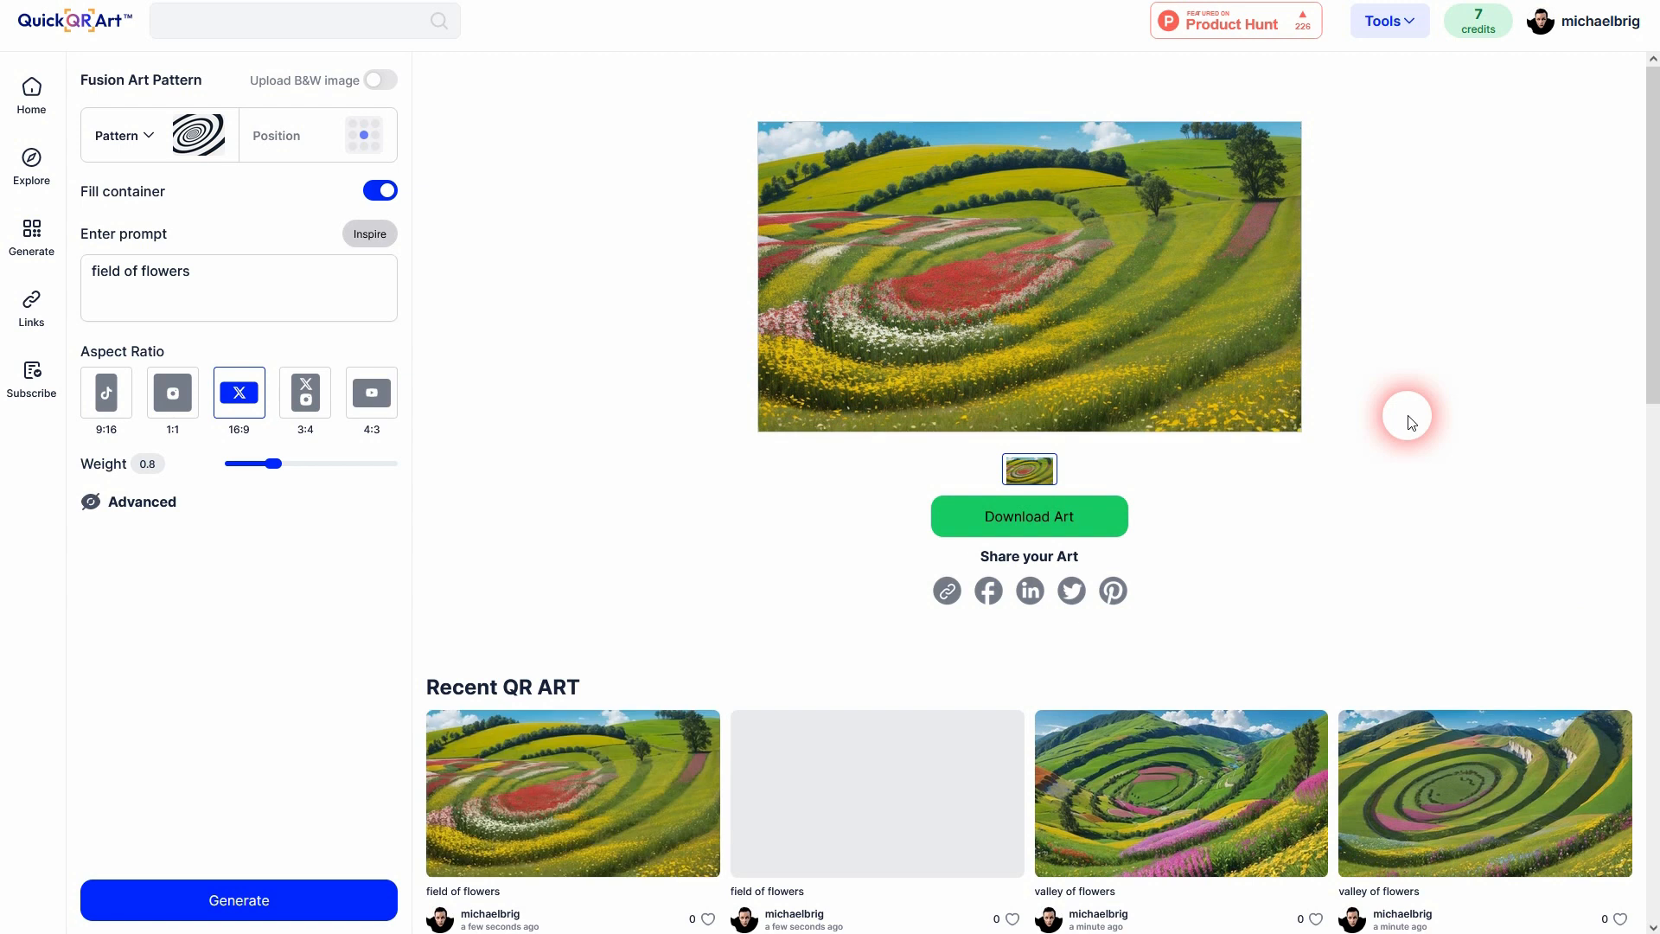
Raise the weight to 0.9 and generate another field of flowers artwork.
mouse_move(275, 471)
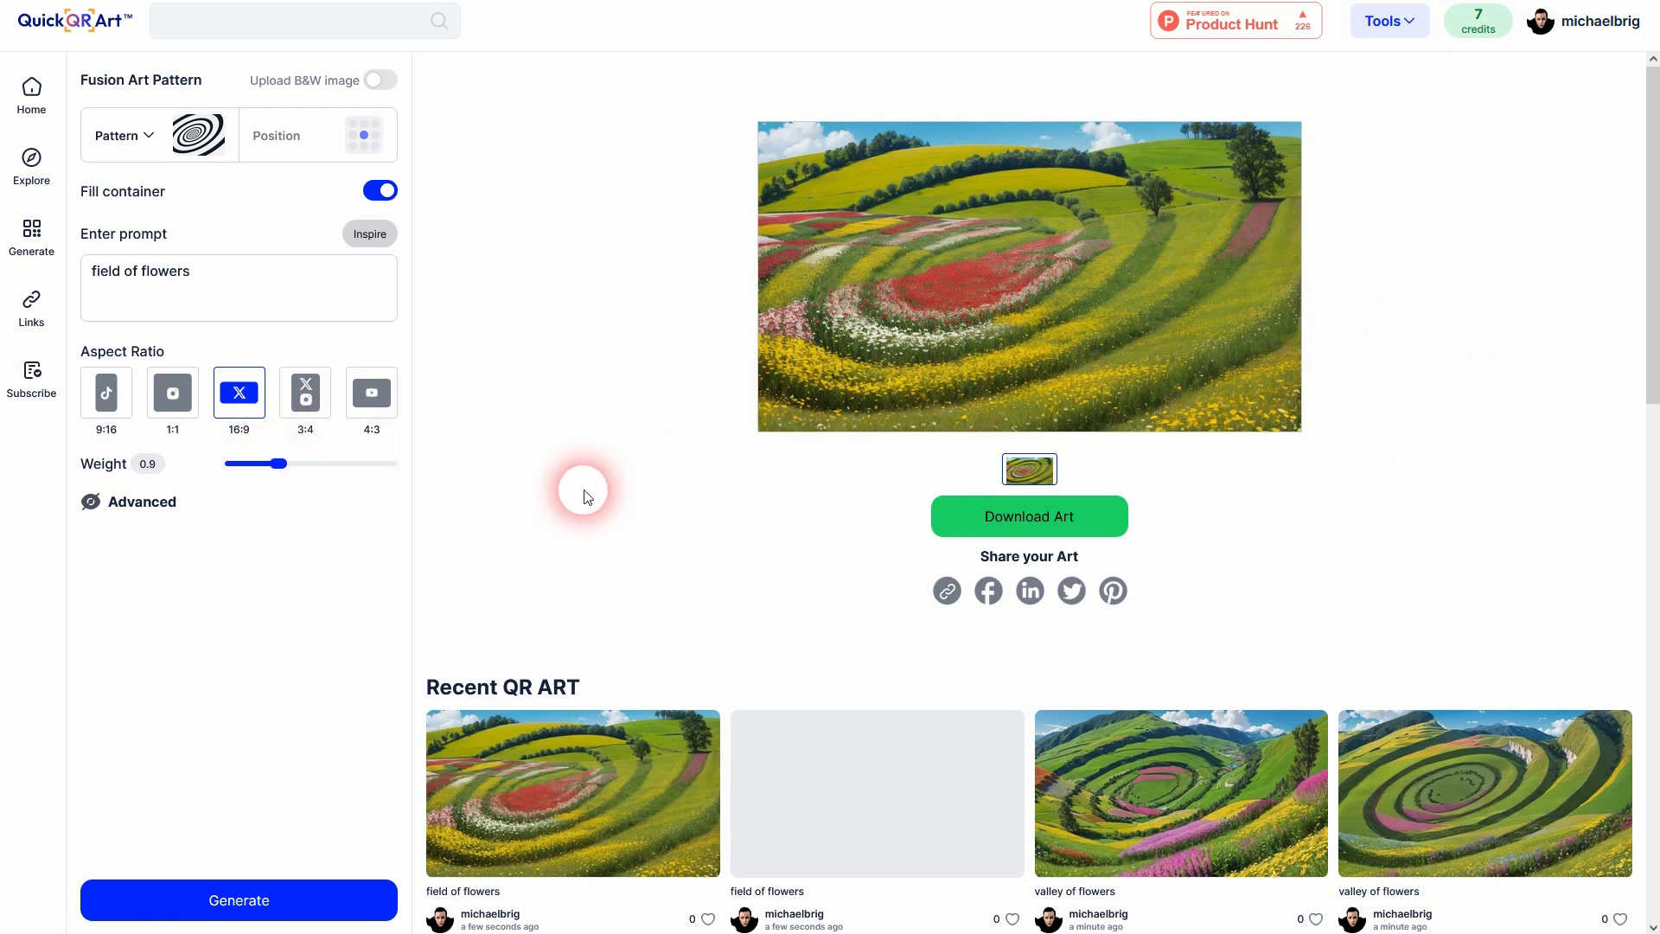
click(294, 918)
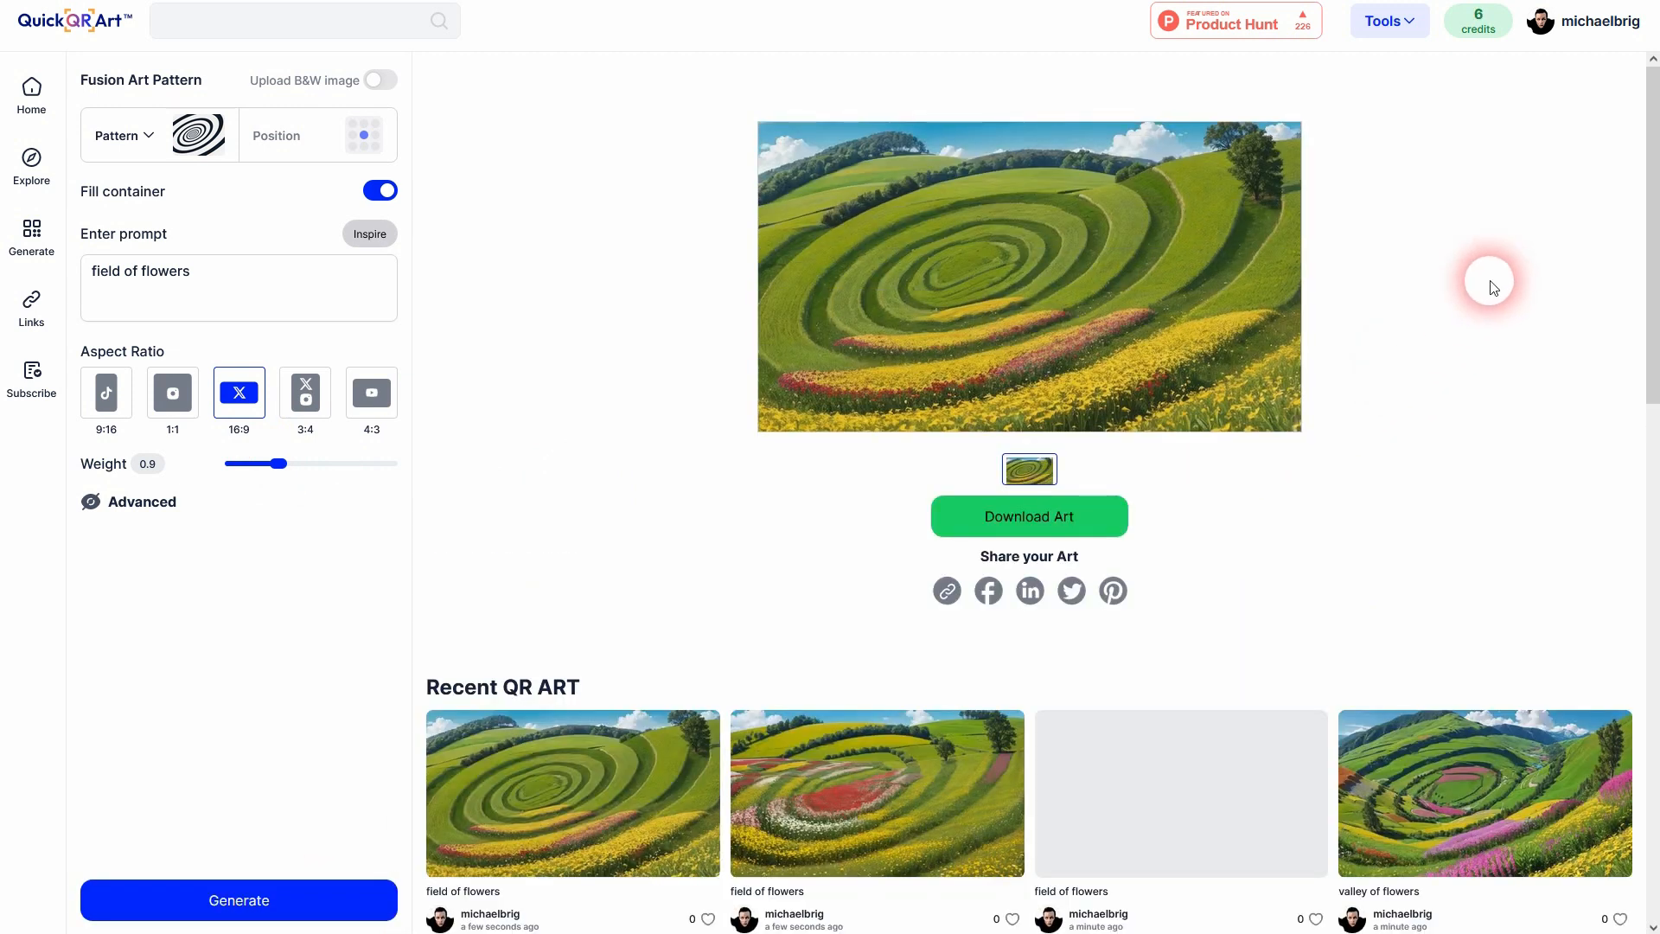
Open the earlier Spanish town artworks, including the spiral one, from the recent art and examine their prompts and weight parameters.
scroll(1480, 292, down, 6)
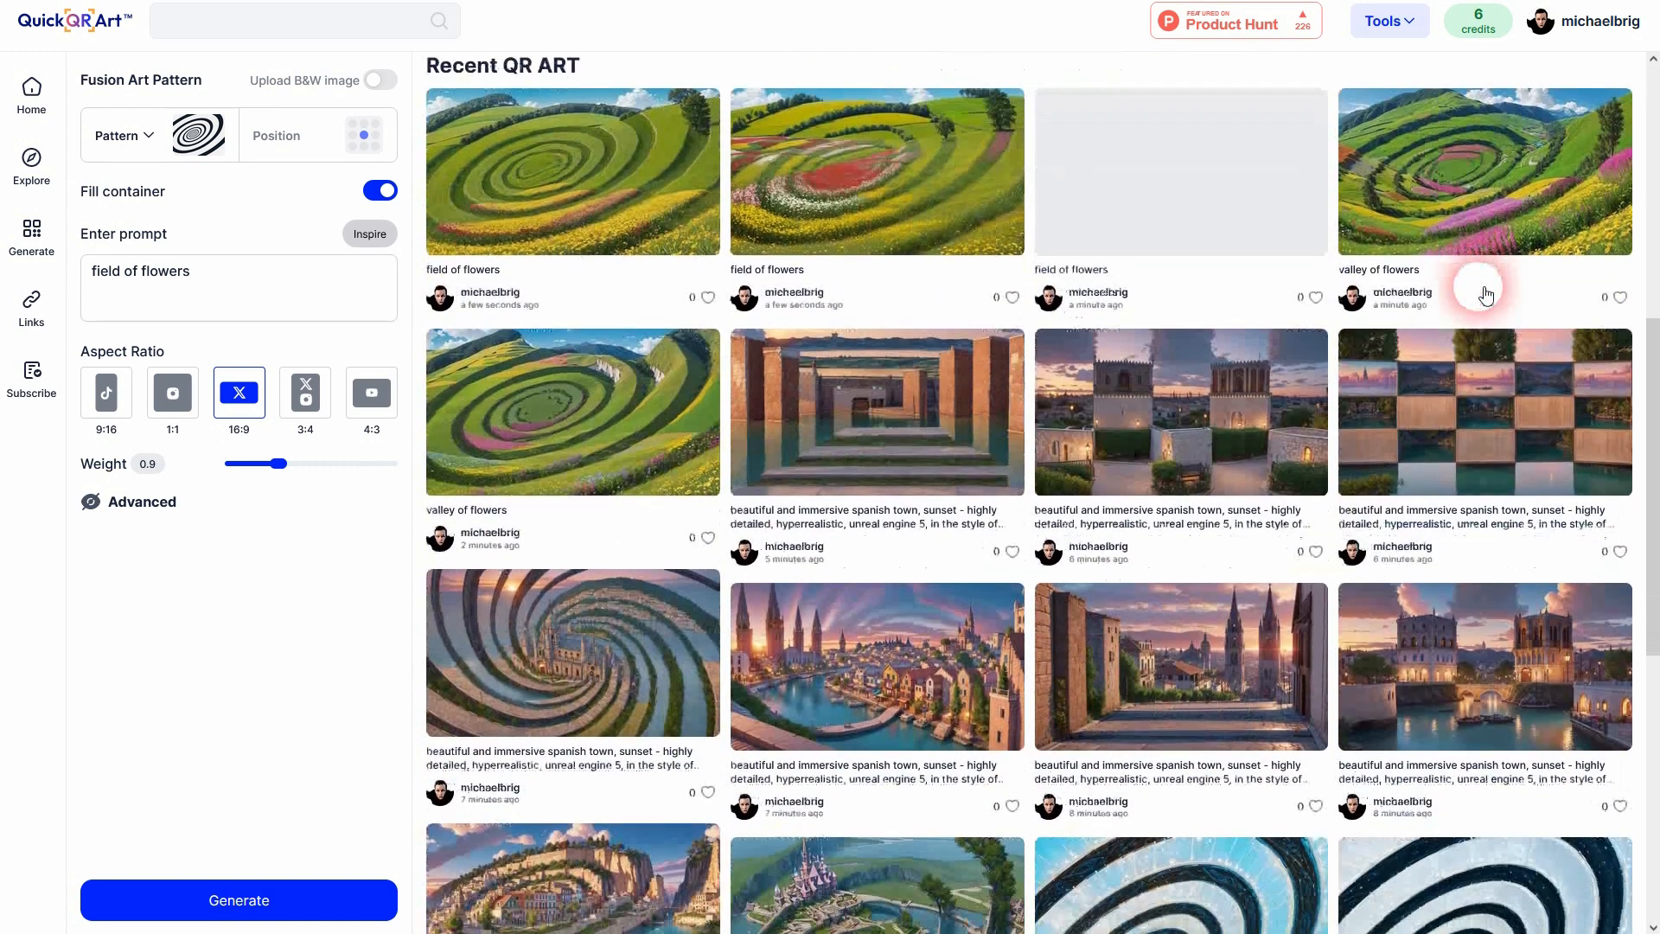
click(859, 446)
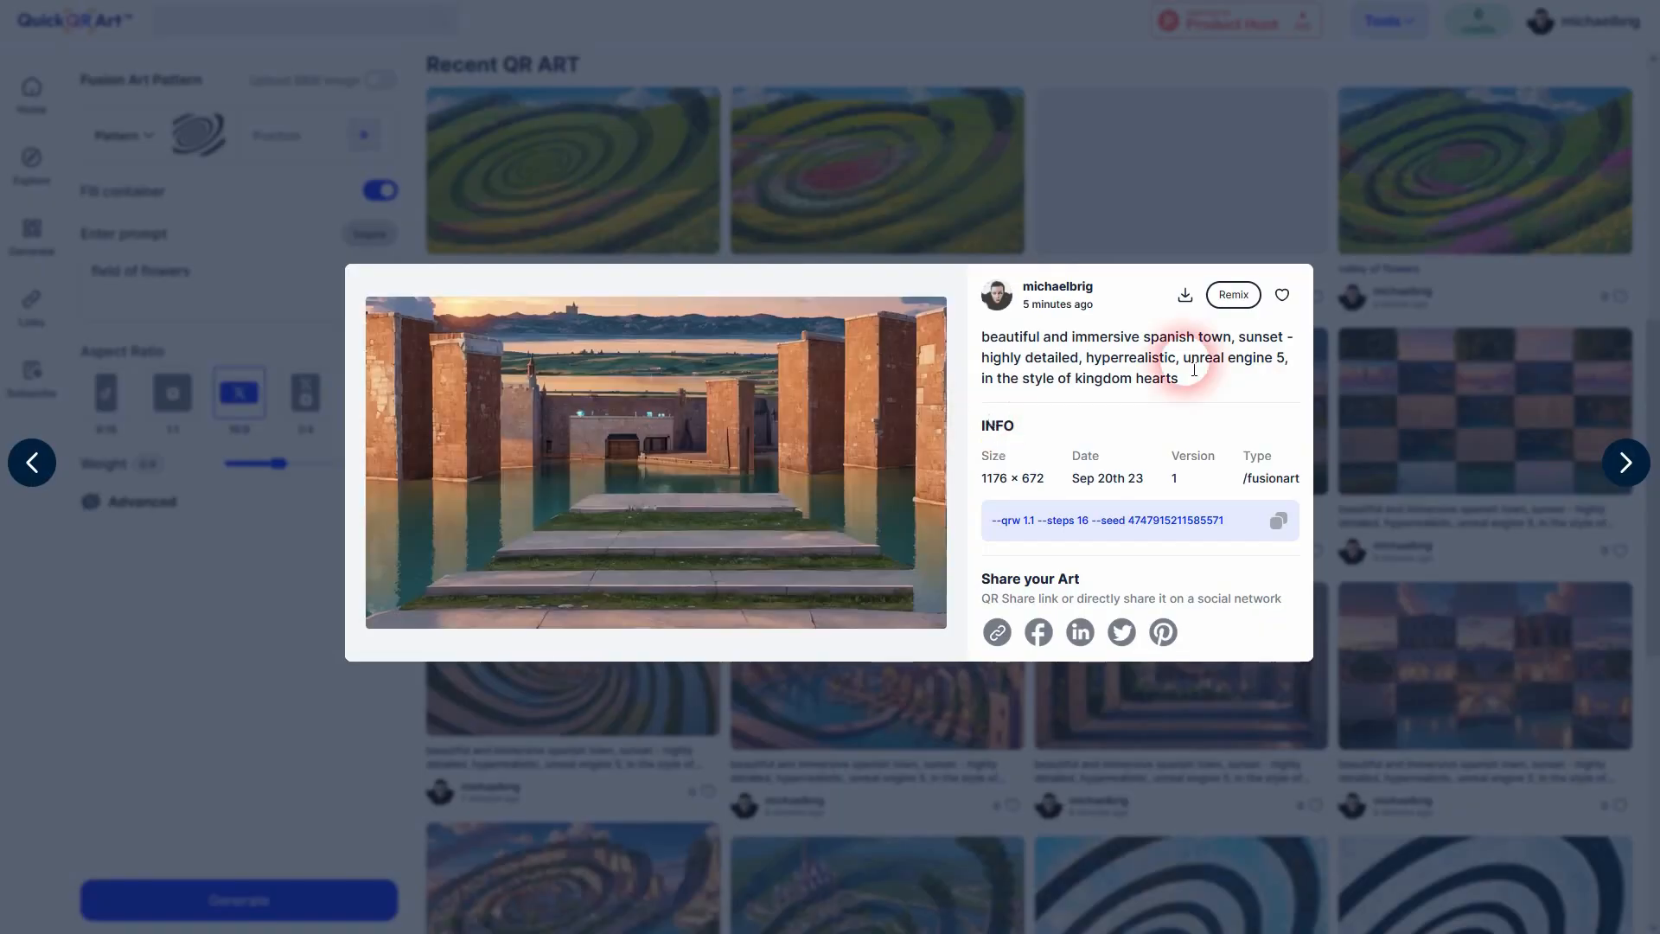
click(1624, 456)
click(1476, 346)
click(603, 624)
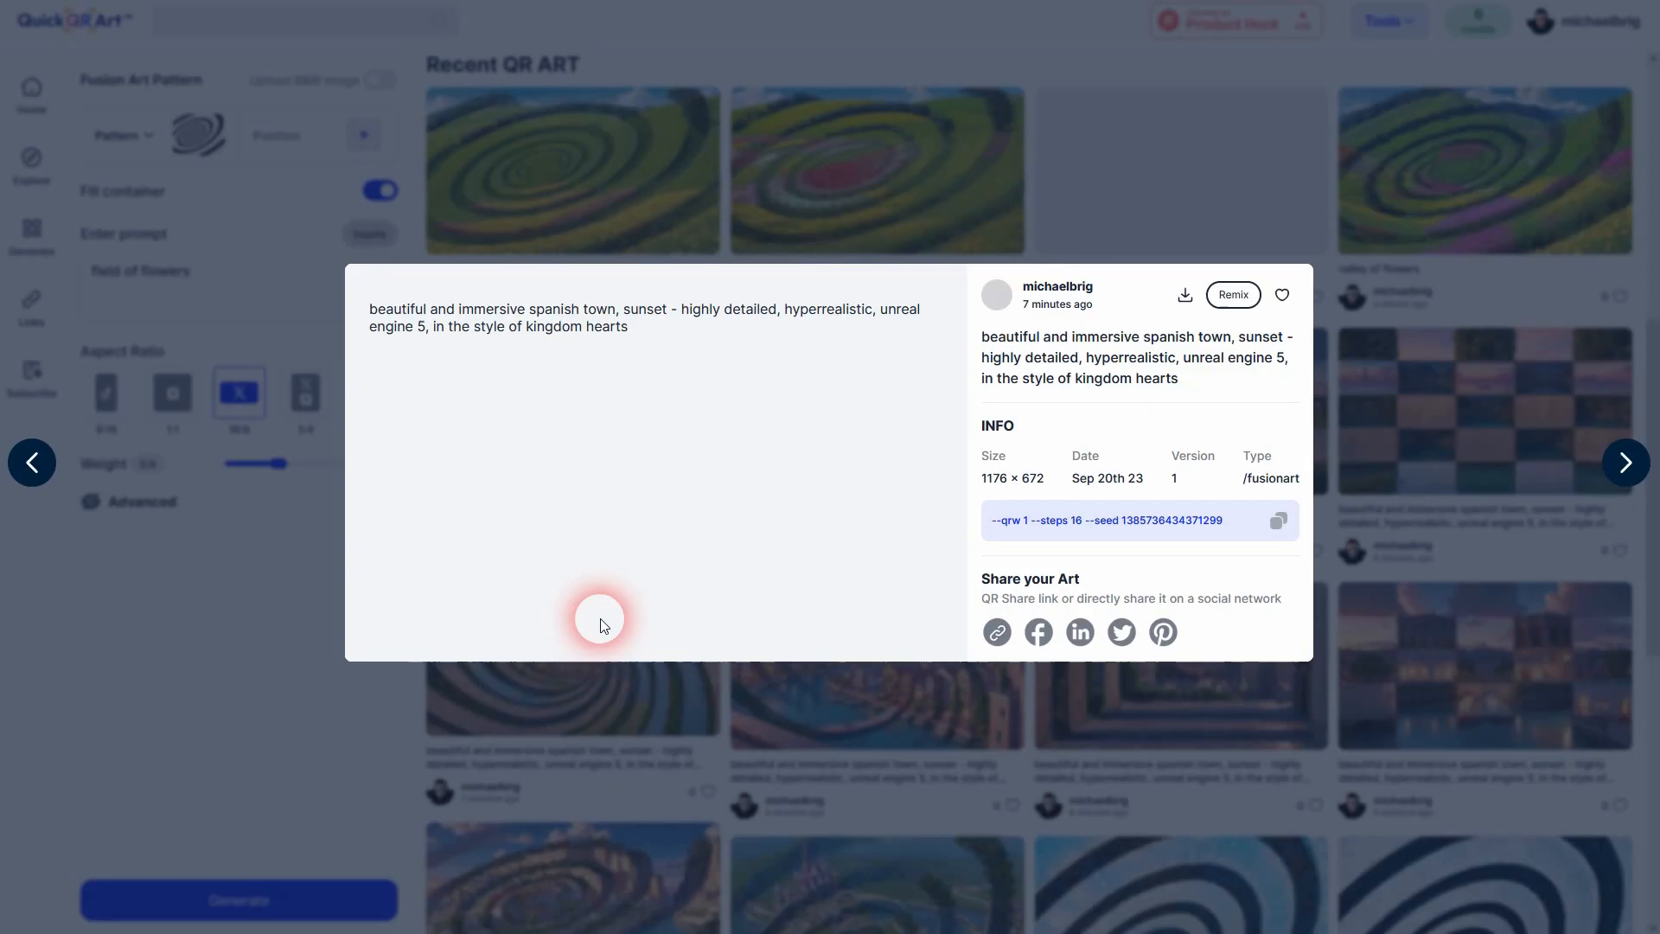